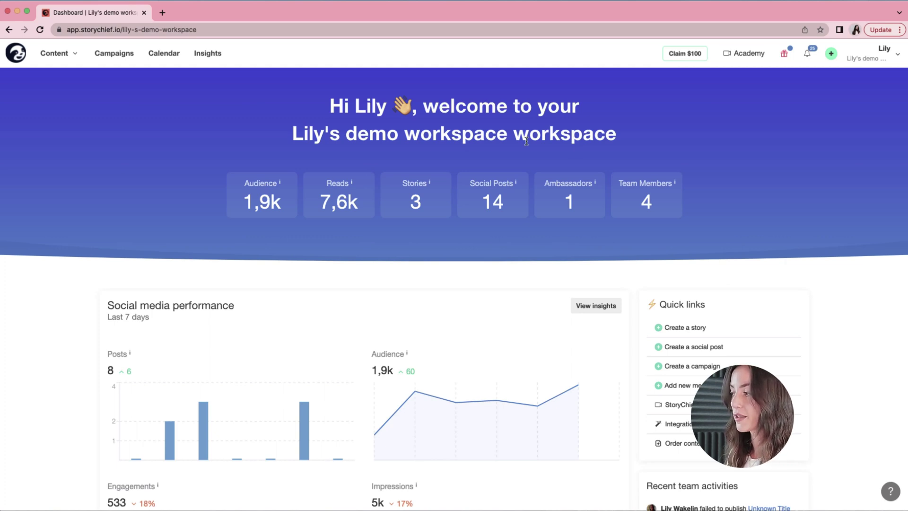
Preview the available content types and scroll through the dashboard's performance and upcoming content
{"action": "scroll", "coordinate": [526, 141], "scroll_direction": "down", "scroll_amount": 3}
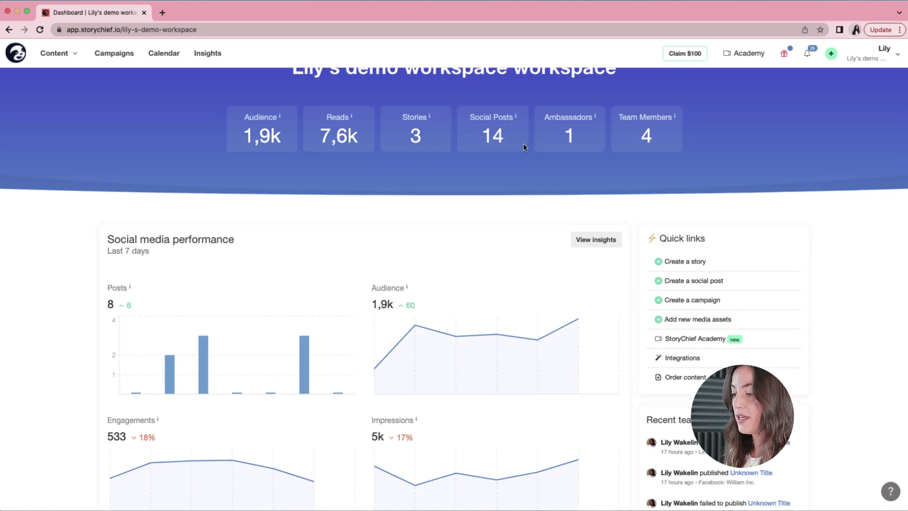
{"action": "left_click", "coordinate": [69, 56]}
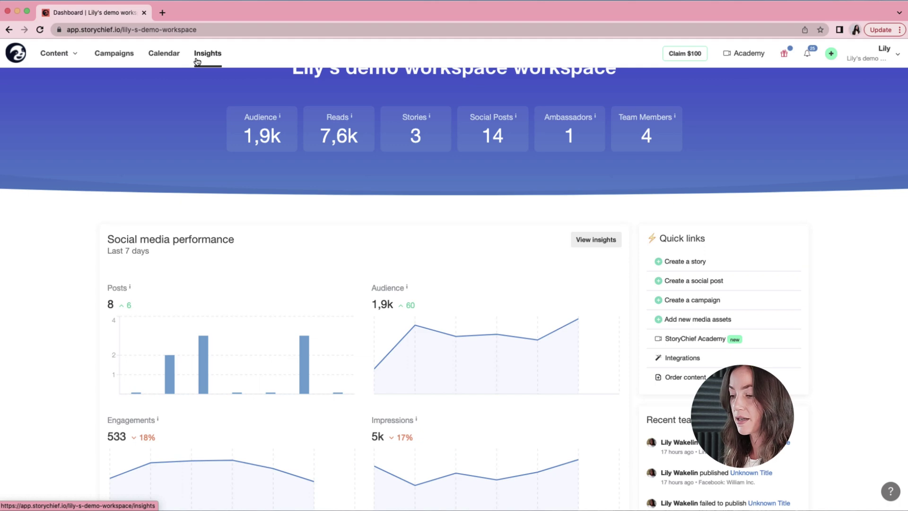
{"action": "scroll", "coordinate": [148, 136], "scroll_direction": "down", "scroll_amount": 3}
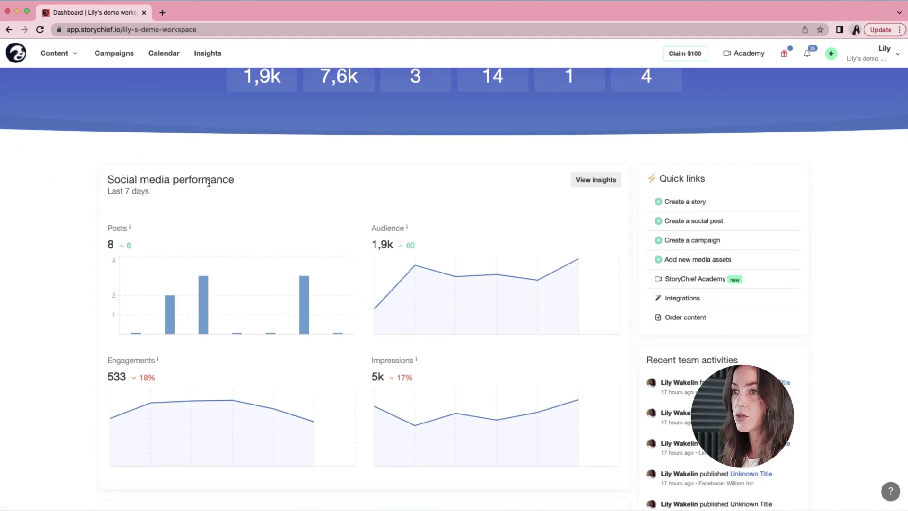
{"action": "scroll", "coordinate": [127, 205], "scroll_direction": "down", "scroll_amount": 5}
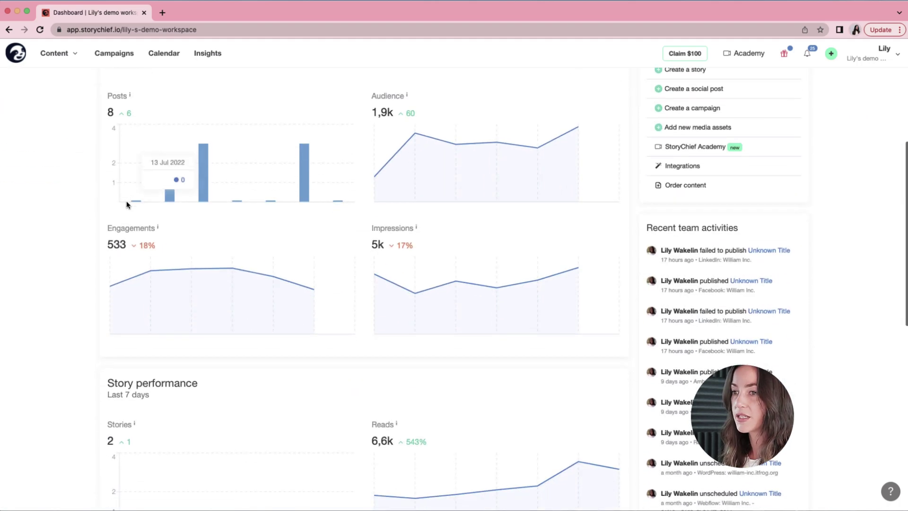
{"action": "scroll", "coordinate": [127, 204], "scroll_direction": "down", "scroll_amount": 7}
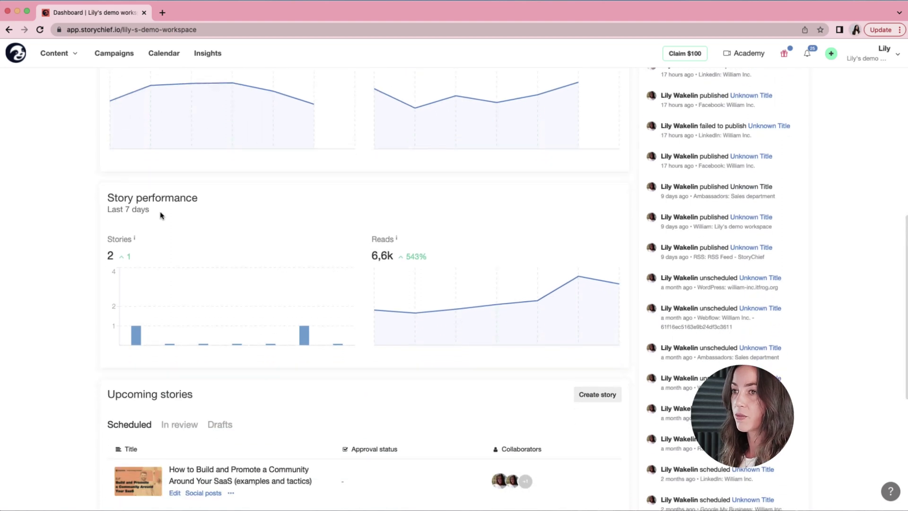
{"action": "scroll", "coordinate": [161, 215], "scroll_direction": "down", "scroll_amount": 7}
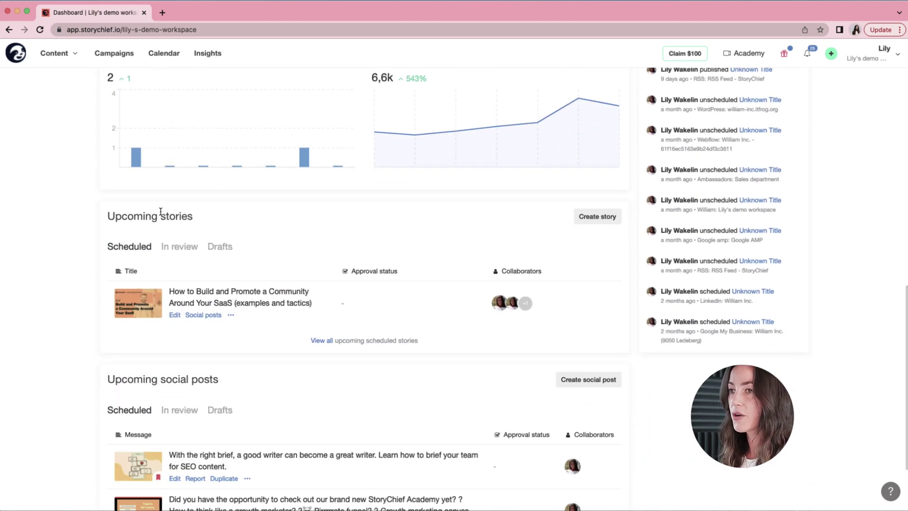
{"action": "scroll", "coordinate": [161, 212], "scroll_direction": "down", "scroll_amount": 1}
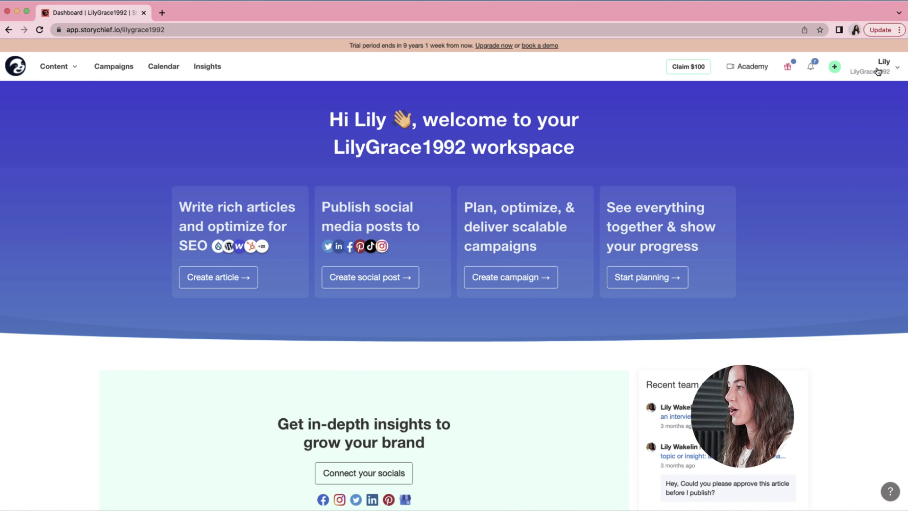
{"action": "left_click", "coordinate": [878, 71]}
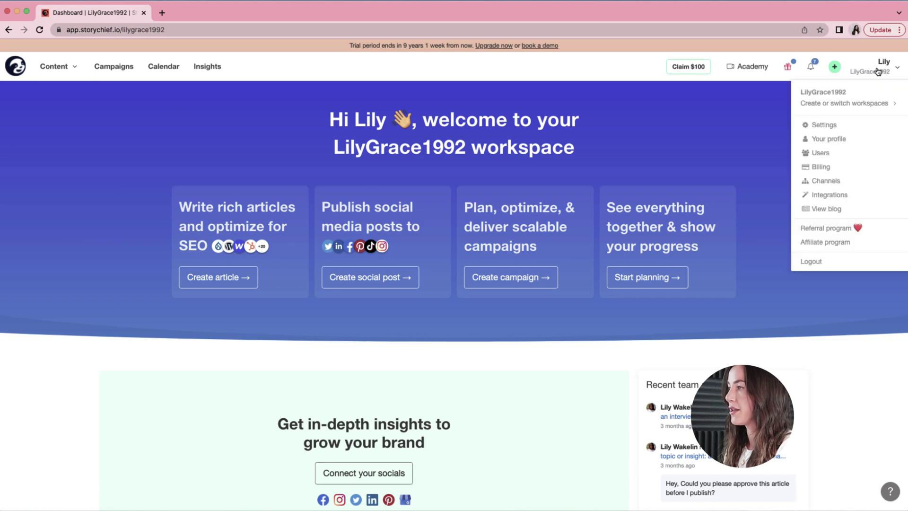
{"action": "left_click", "coordinate": [833, 183]}
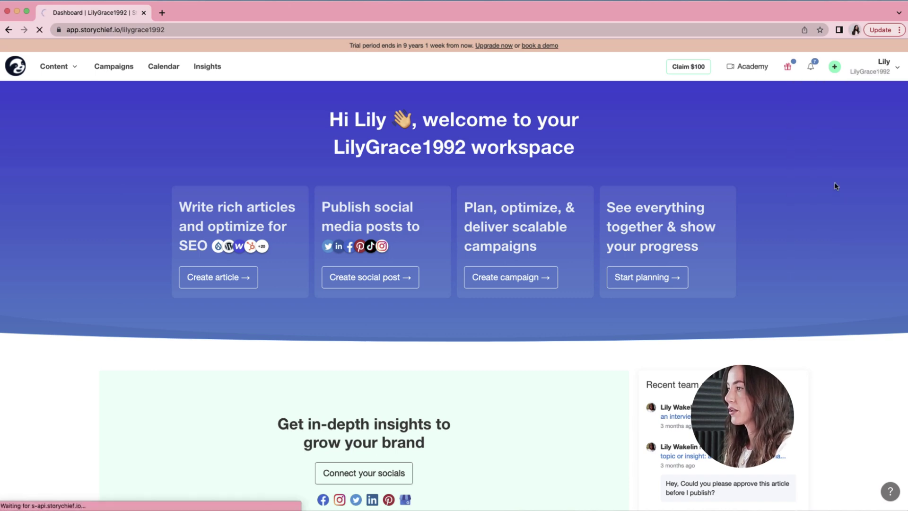
{"action": "scroll", "coordinate": [604, 235], "scroll_direction": "down", "scroll_amount": 5}
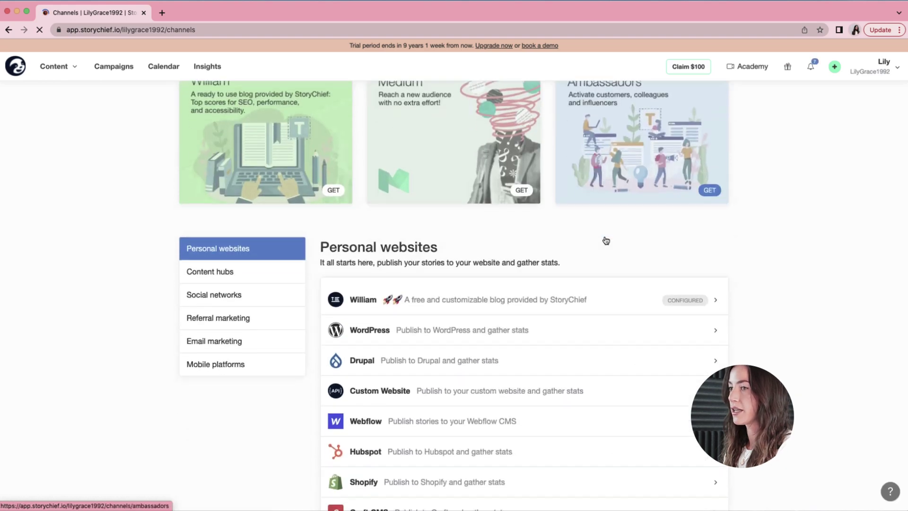
{"action": "scroll", "coordinate": [405, 229], "scroll_direction": "down", "scroll_amount": 10}
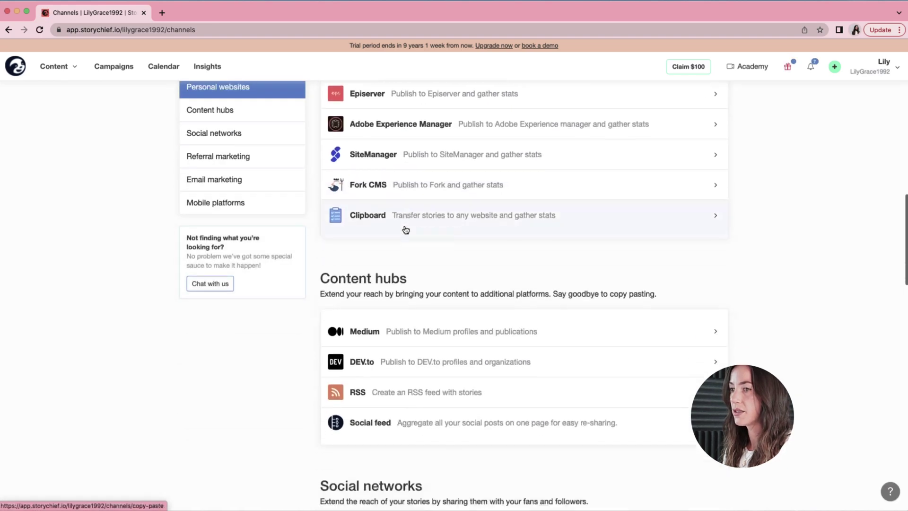
{"action": "scroll", "coordinate": [406, 229], "scroll_direction": "down", "scroll_amount": 14}
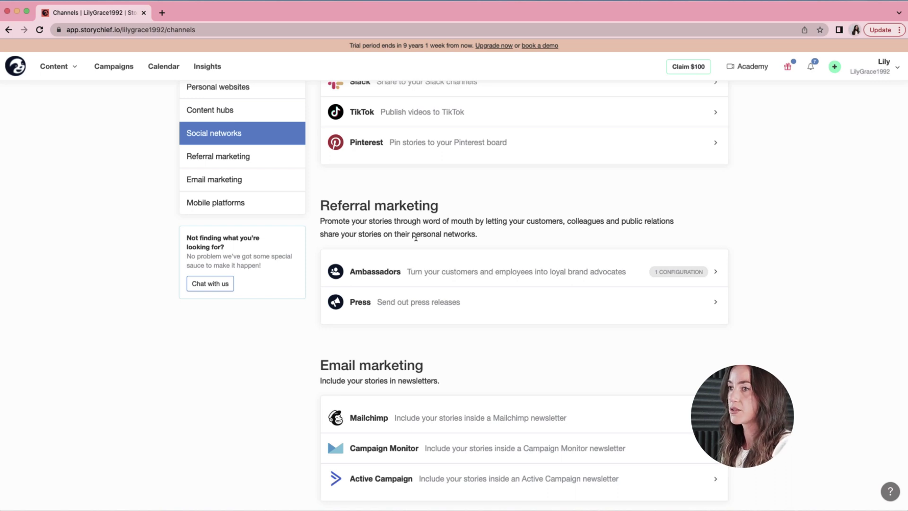
{"action": "scroll", "coordinate": [415, 236], "scroll_direction": "down", "scroll_amount": 3}
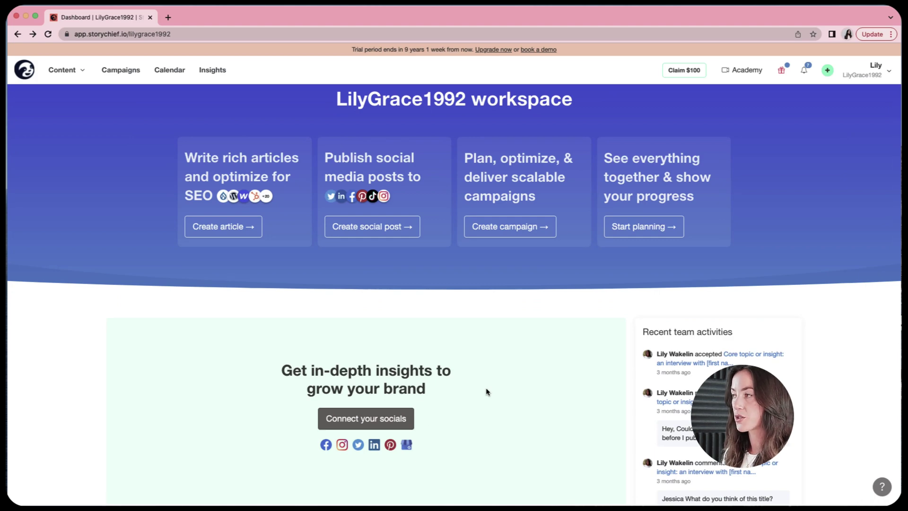
Open the 'Connect your socials' overlay listing Facebook, Twitter, Instagram, LinkedIn and other channels
{"action": "scroll", "coordinate": [486, 391], "scroll_direction": "down", "scroll_amount": 2}
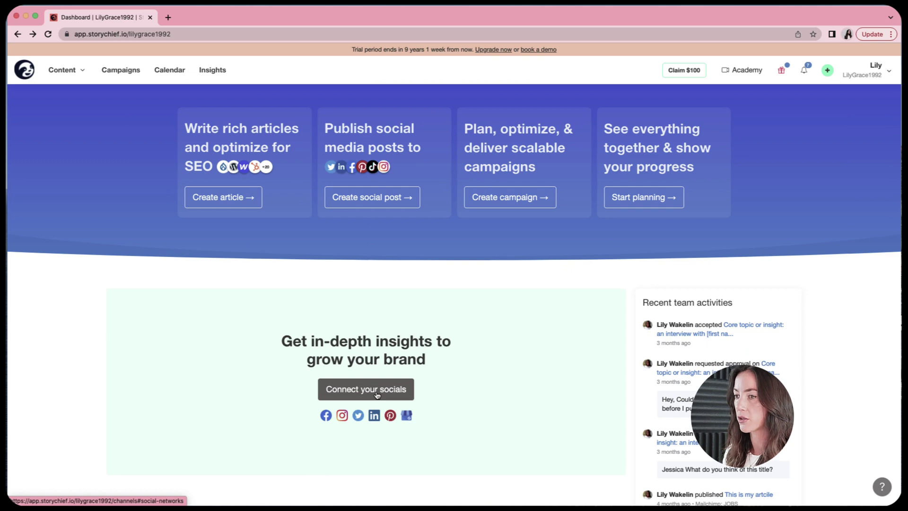
{"action": "left_click", "coordinate": [377, 395]}
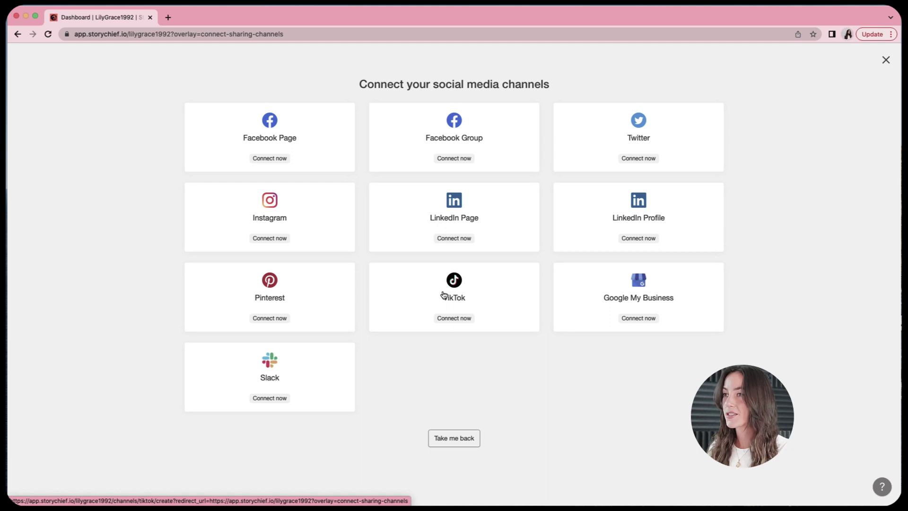
Authorise StoryChief with Facebook, confirm the existing link, and choose the Facebook page to post to
{"action": "scroll", "coordinate": [444, 295], "scroll_direction": "down", "scroll_amount": 1}
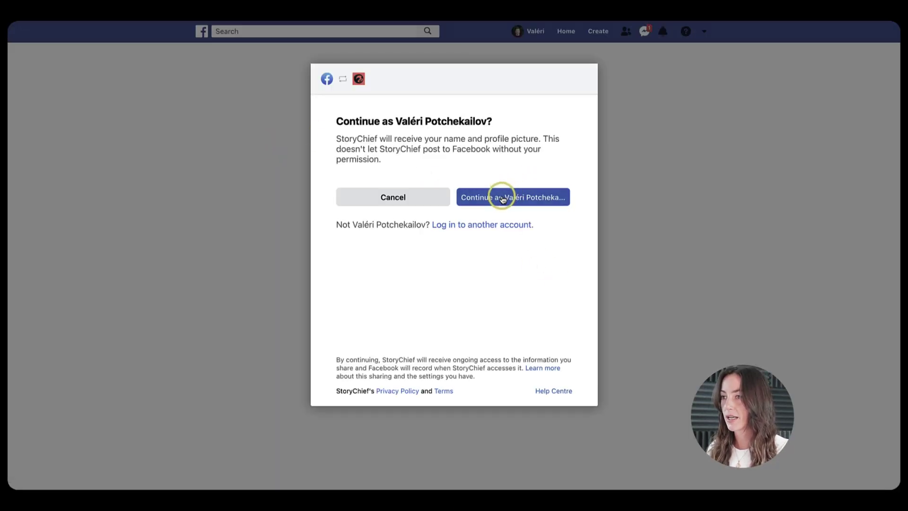
{"action": "left_click", "coordinate": [503, 199]}
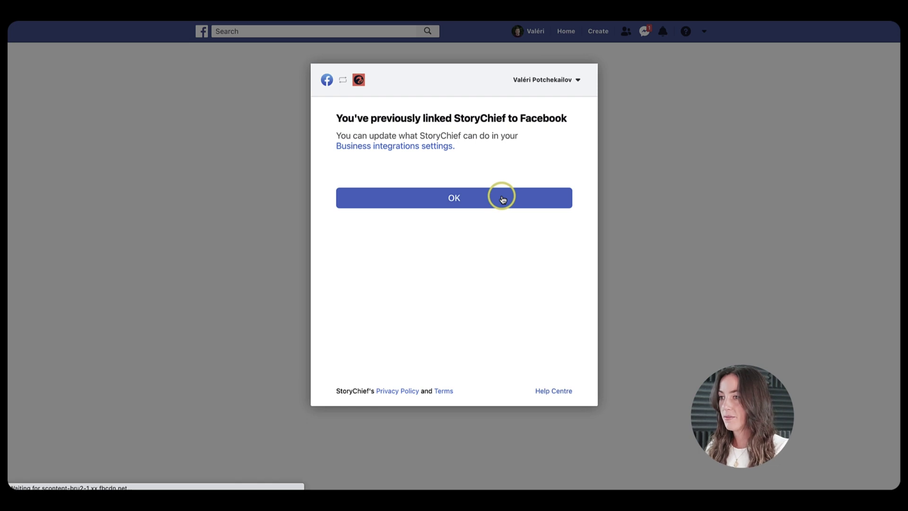
{"action": "left_click", "coordinate": [503, 199]}
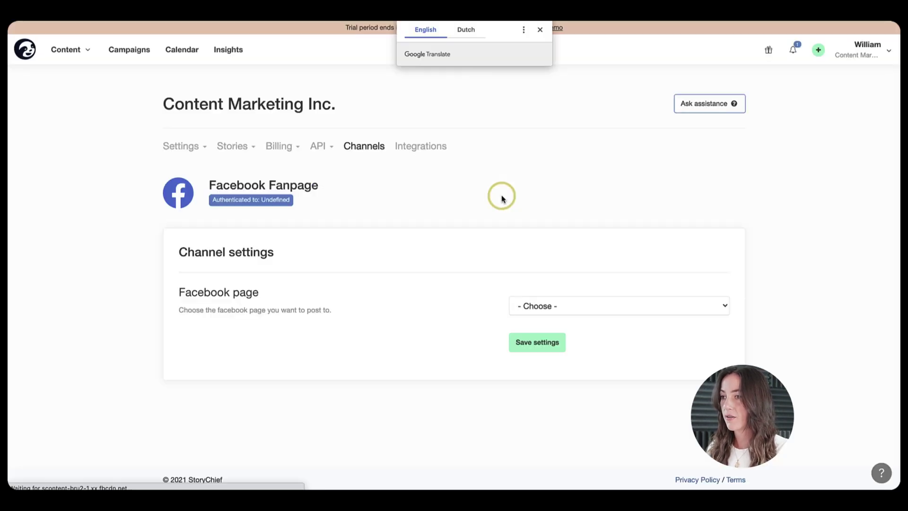
{"action": "left_click", "coordinate": [552, 303]}
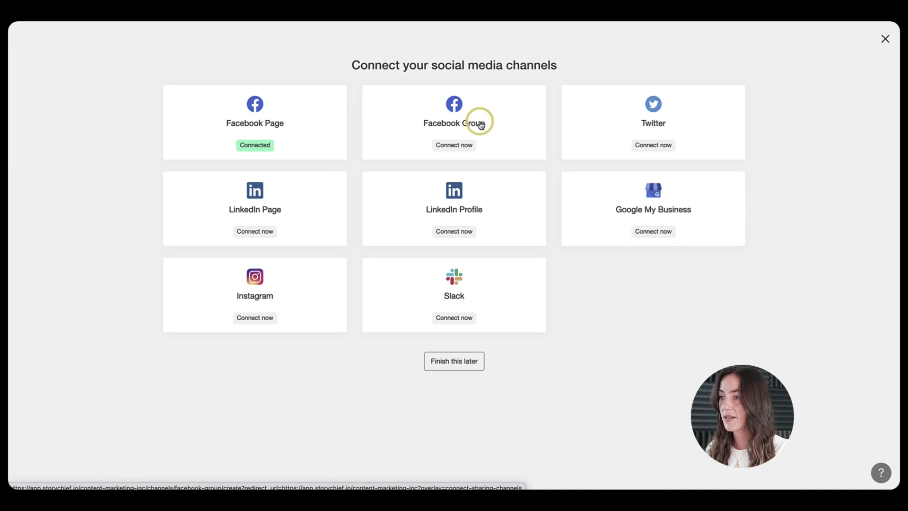
{"action": "left_click", "coordinate": [441, 138]}
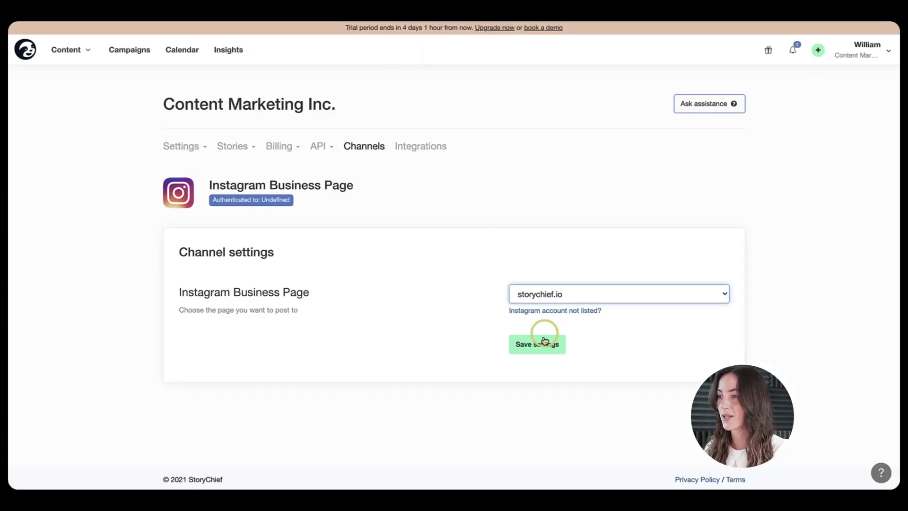
{"action": "left_click", "coordinate": [527, 307]}
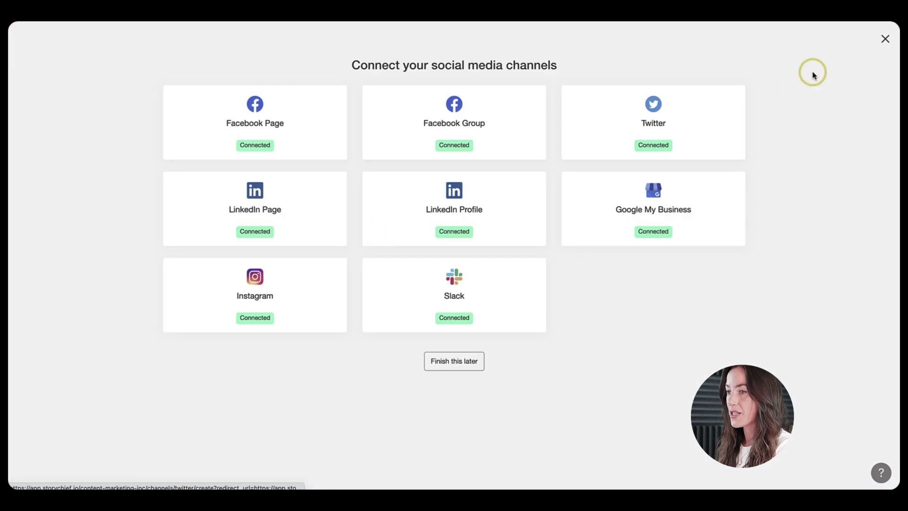
{"action": "left_click", "coordinate": [885, 40]}
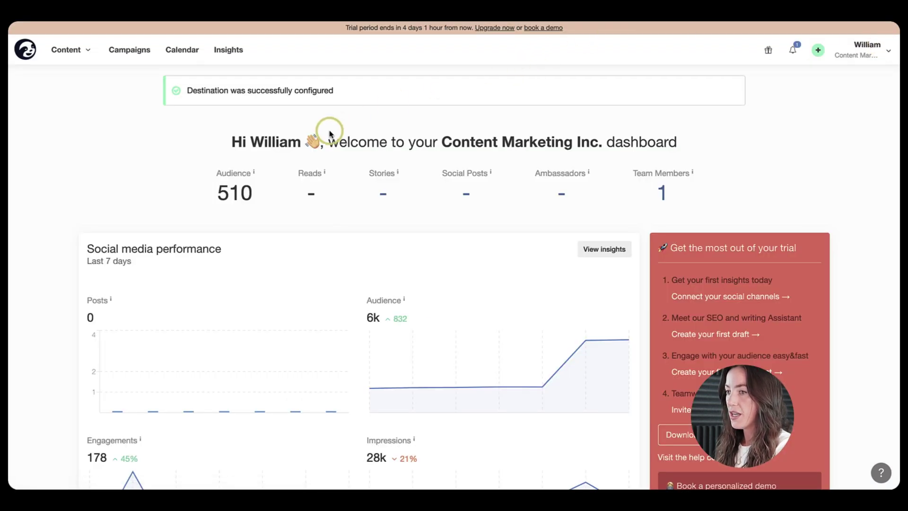
{"action": "scroll", "coordinate": [156, 185], "scroll_direction": "down", "scroll_amount": 3}
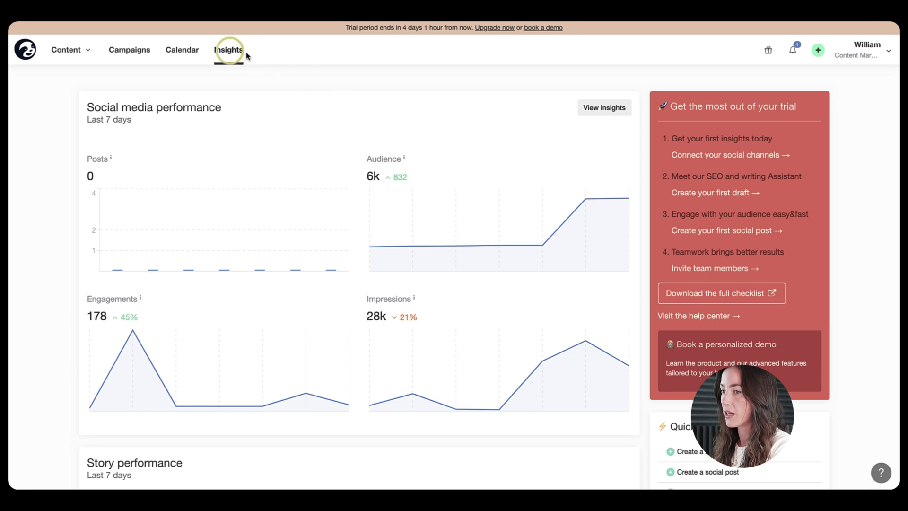
Open Insights and switch the breakdown to Impressions, then to Engagements
{"action": "left_click", "coordinate": [586, 109]}
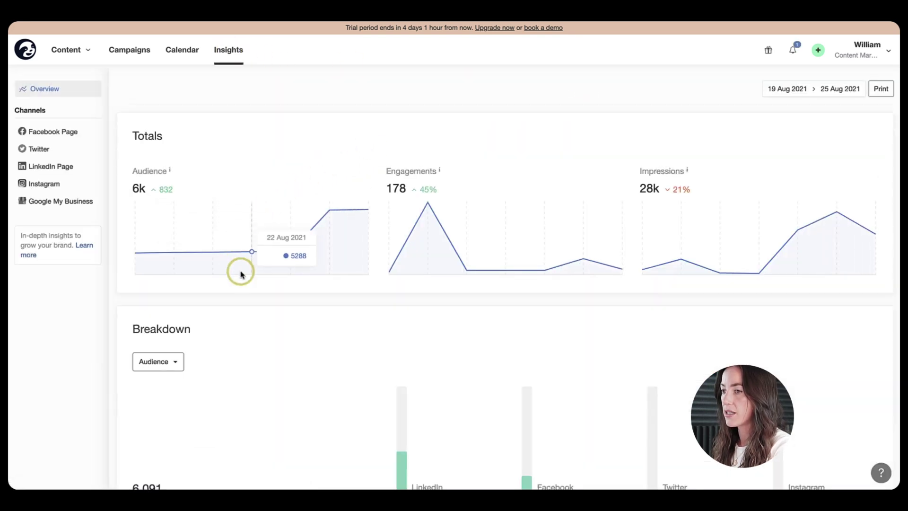
{"action": "scroll", "coordinate": [240, 271], "scroll_direction": "down", "scroll_amount": 3}
{"action": "left_click", "coordinate": [160, 229]}
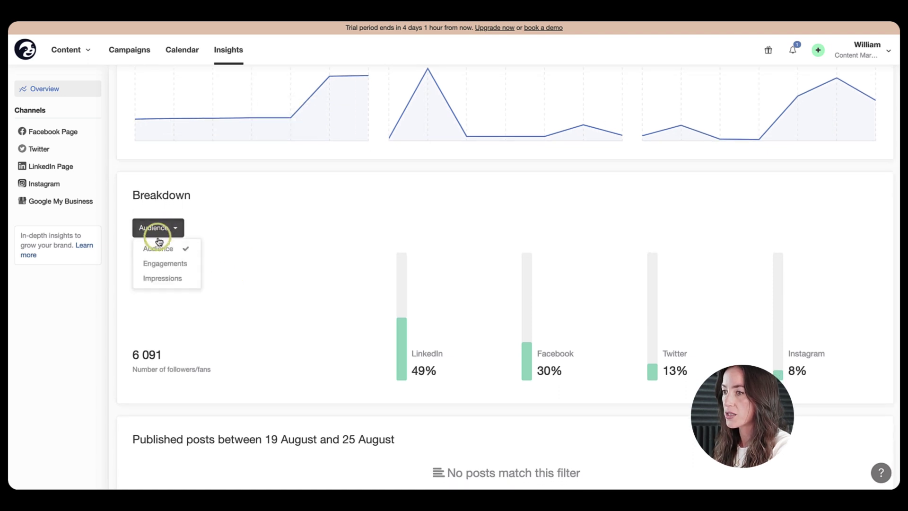
{"action": "left_click", "coordinate": [163, 279]}
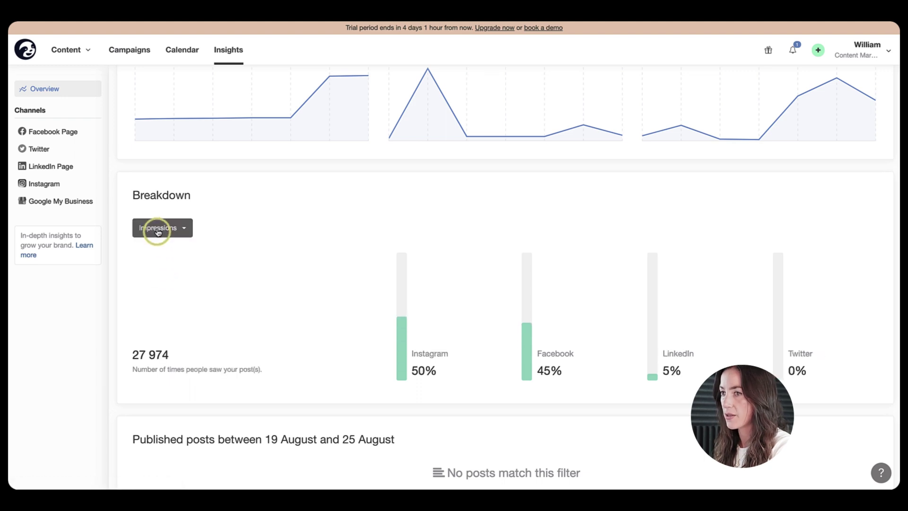
{"action": "left_click", "coordinate": [158, 232]}
{"action": "left_click", "coordinate": [158, 261]}
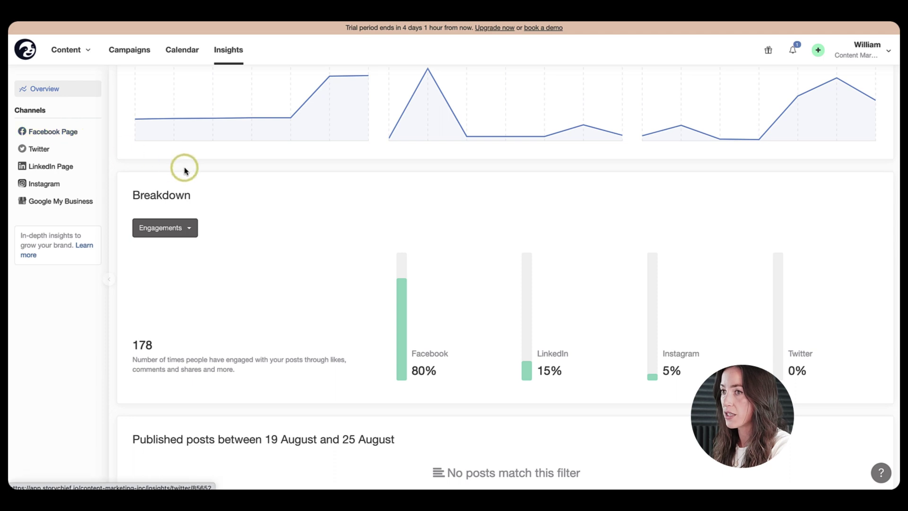
View the Facebook Page stats for 19–25 Aug 2021, leaving the date range unchanged
{"action": "scroll", "coordinate": [184, 166], "scroll_direction": "up", "scroll_amount": 3}
{"action": "left_click", "coordinate": [54, 139]}
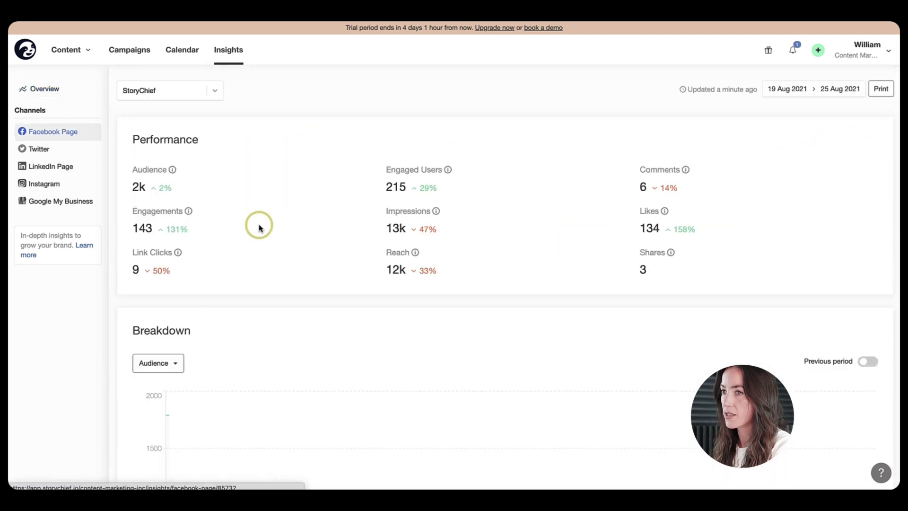
{"action": "scroll", "coordinate": [259, 226], "scroll_direction": "down", "scroll_amount": 5}
{"action": "scroll", "coordinate": [258, 227], "scroll_direction": "up", "scroll_amount": 5}
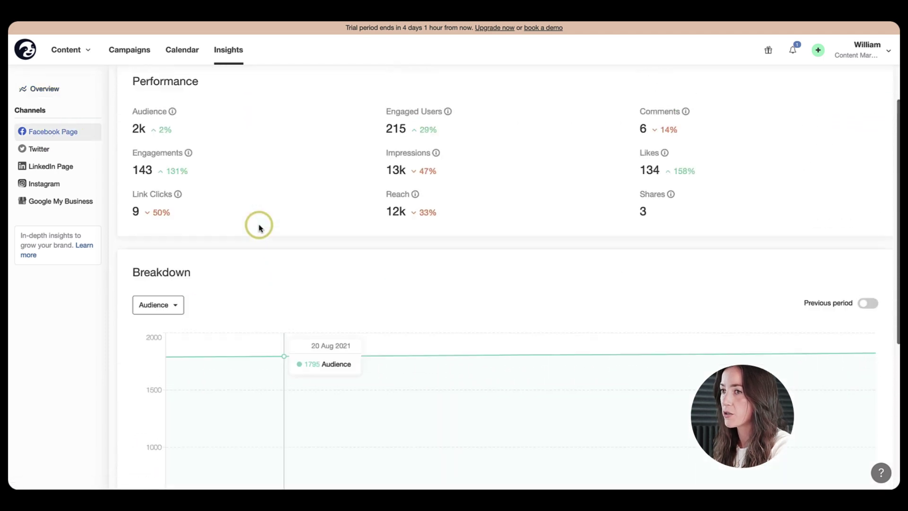
{"action": "left_click", "coordinate": [789, 90]}
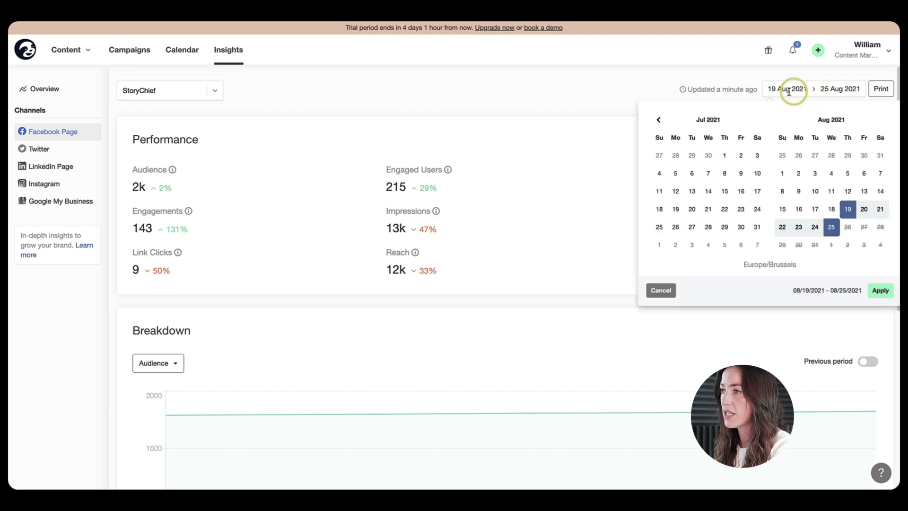
{"action": "left_click", "coordinate": [618, 95]}
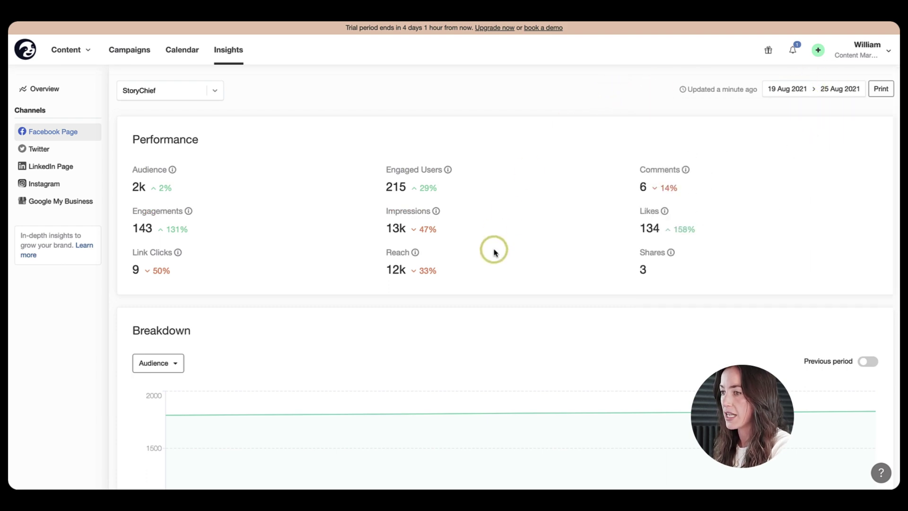
{"action": "scroll", "coordinate": [492, 249], "scroll_direction": "down", "scroll_amount": 5}
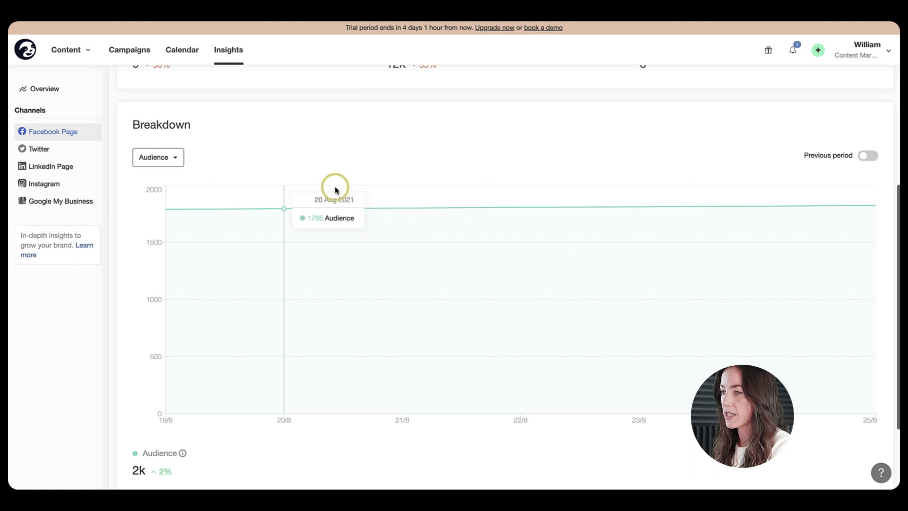
{"action": "scroll", "coordinate": [334, 186], "scroll_direction": "up", "scroll_amount": 3}
{"action": "scroll", "coordinate": [334, 188], "scroll_direction": "up", "scroll_amount": 2}
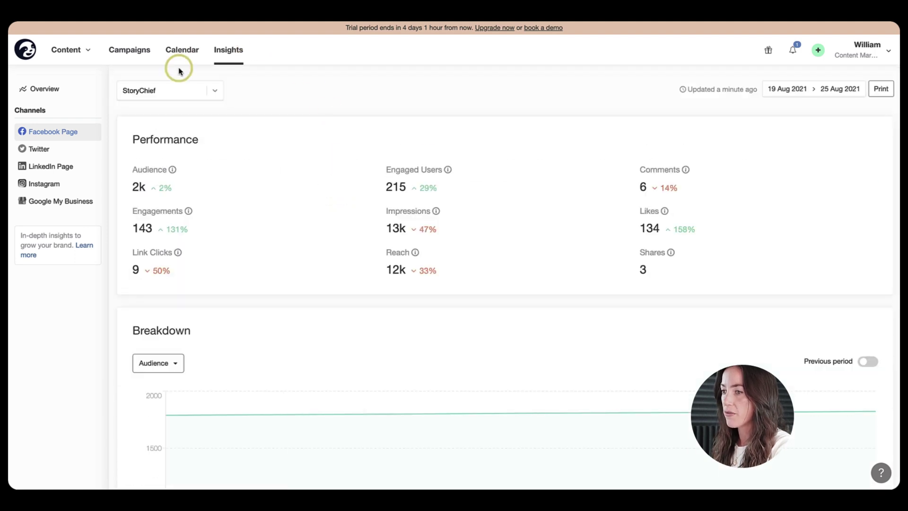
Go back to the dashboard, open Channels, and browse the Personal websites integrations
{"action": "left_click", "coordinate": [28, 61]}
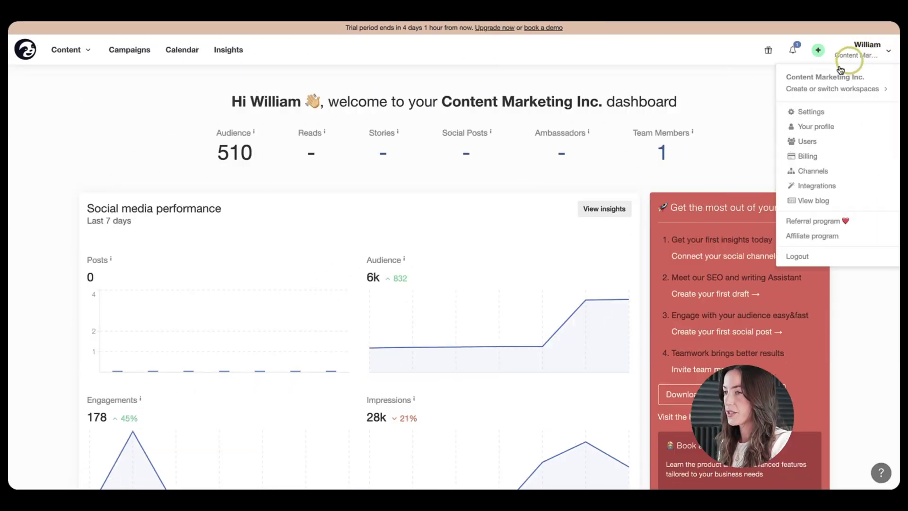
{"action": "left_click", "coordinate": [802, 173]}
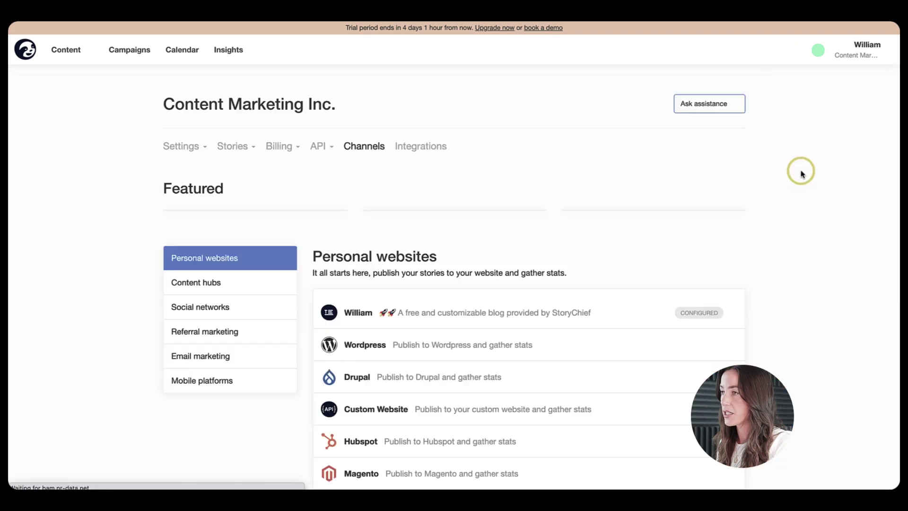
{"action": "scroll", "coordinate": [116, 348], "scroll_direction": "down", "scroll_amount": 7}
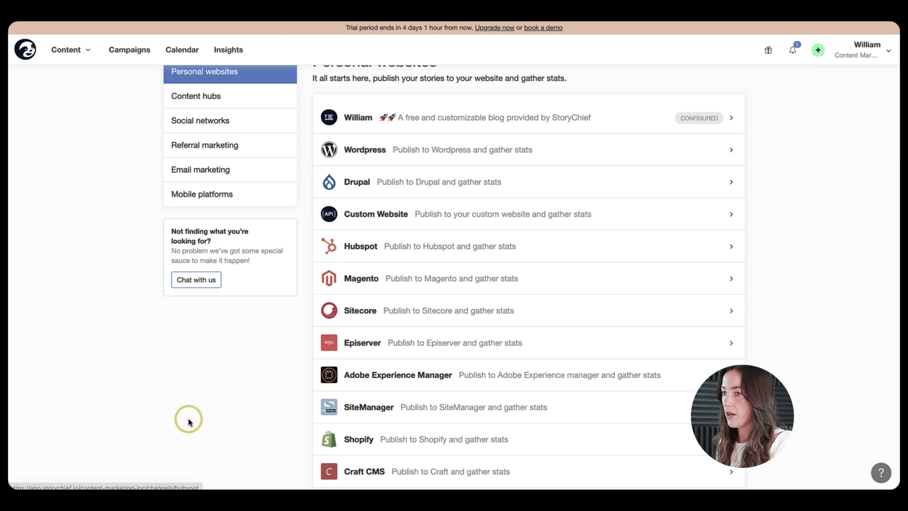
{"action": "scroll", "coordinate": [189, 419], "scroll_direction": "down", "scroll_amount": 3}
{"action": "scroll", "coordinate": [228, 409], "scroll_direction": "down", "scroll_amount": 4}
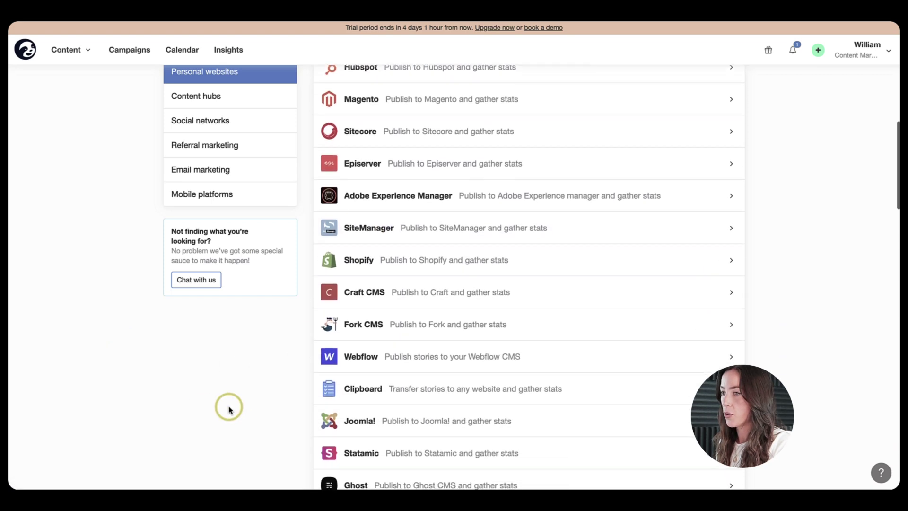
{"action": "scroll", "coordinate": [229, 410], "scroll_direction": "up", "scroll_amount": 1}
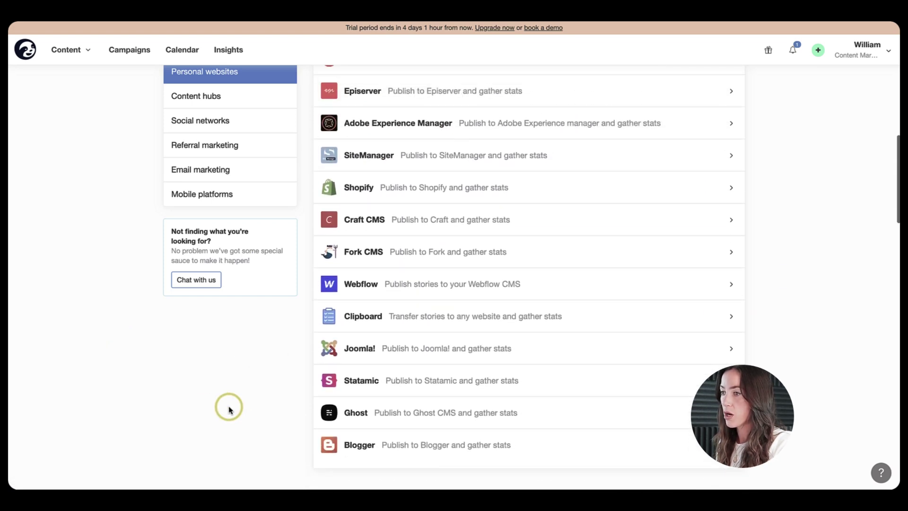
{"action": "scroll", "coordinate": [229, 410], "scroll_direction": "up", "scroll_amount": 6}
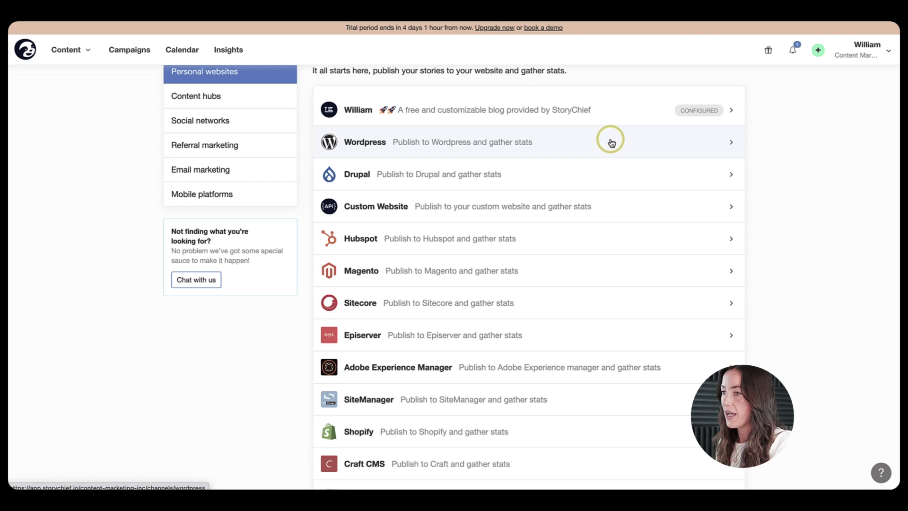
{"action": "scroll", "coordinate": [529, 290], "scroll_direction": "down", "scroll_amount": 1}
{"action": "scroll", "coordinate": [529, 291], "scroll_direction": "up", "scroll_amount": 3}
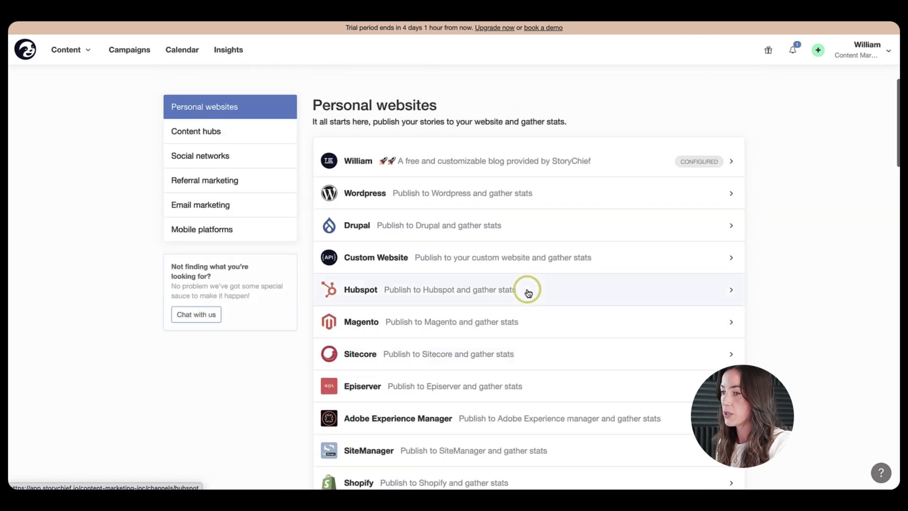
Add a new Wordpress destination and review its setup instructions, encryption key and URL setting
{"action": "left_click", "coordinate": [573, 197]}
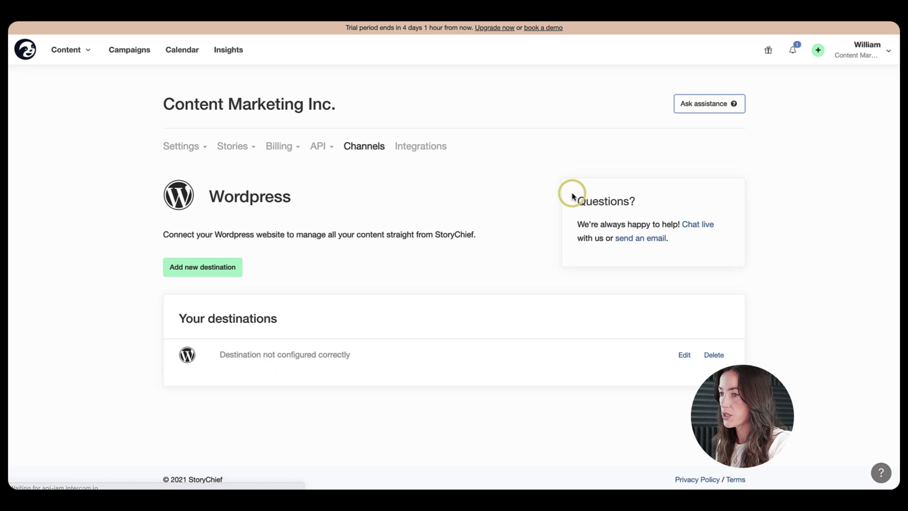
{"action": "left_click", "coordinate": [218, 268]}
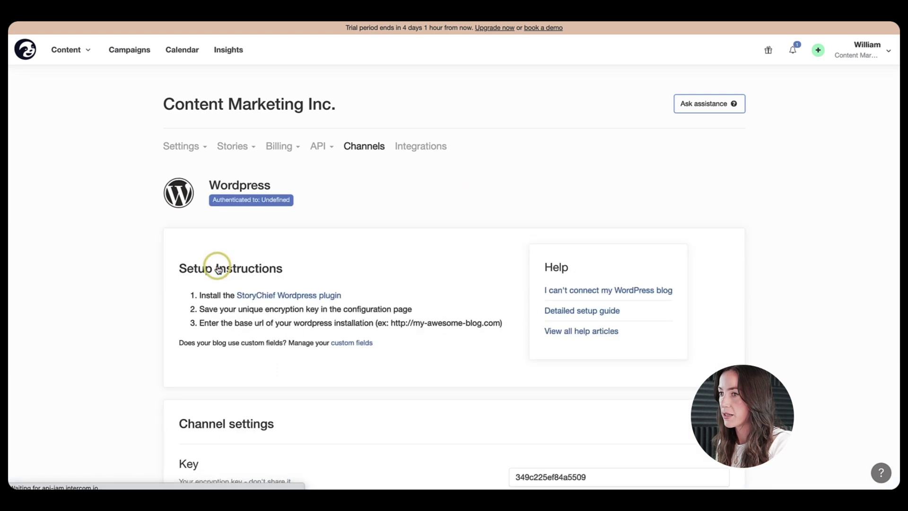
{"action": "scroll", "coordinate": [218, 268], "scroll_direction": "down", "scroll_amount": 3}
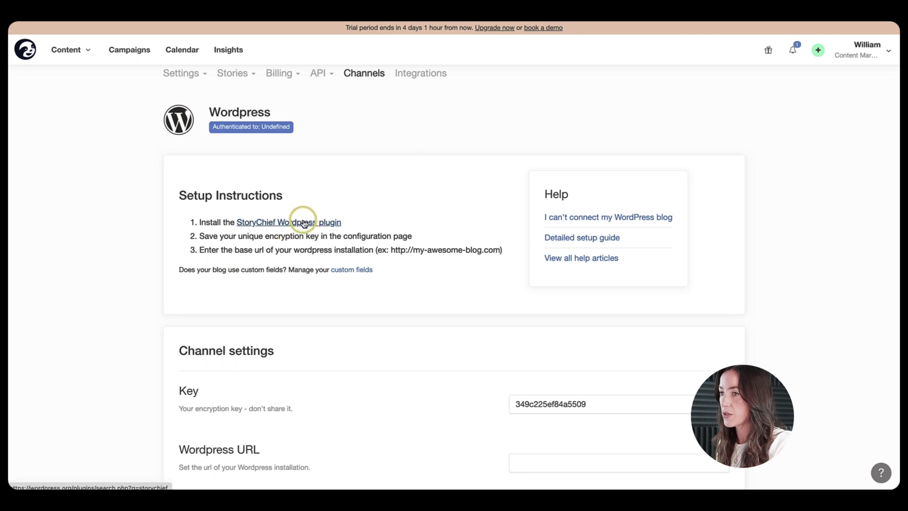
{"action": "scroll", "coordinate": [412, 345], "scroll_direction": "down", "scroll_amount": 2}
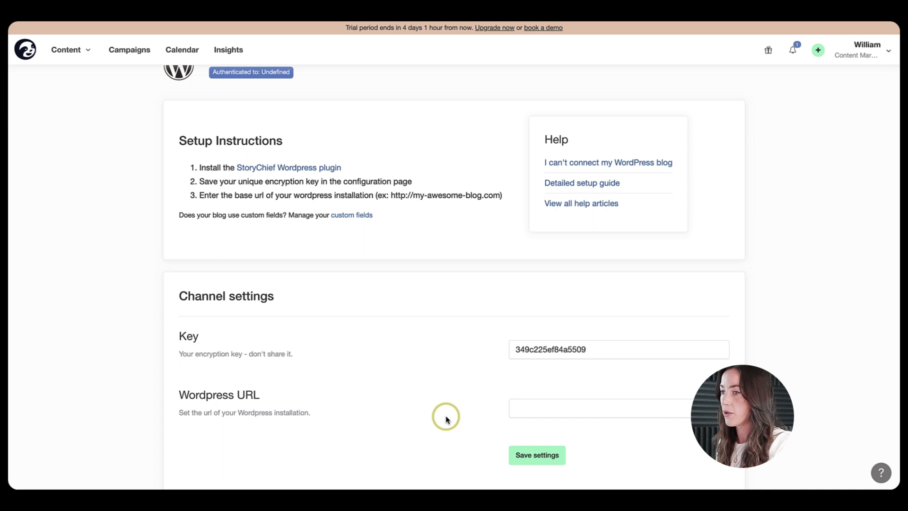
{"action": "scroll", "coordinate": [446, 418], "scroll_direction": "up", "scroll_amount": 3}
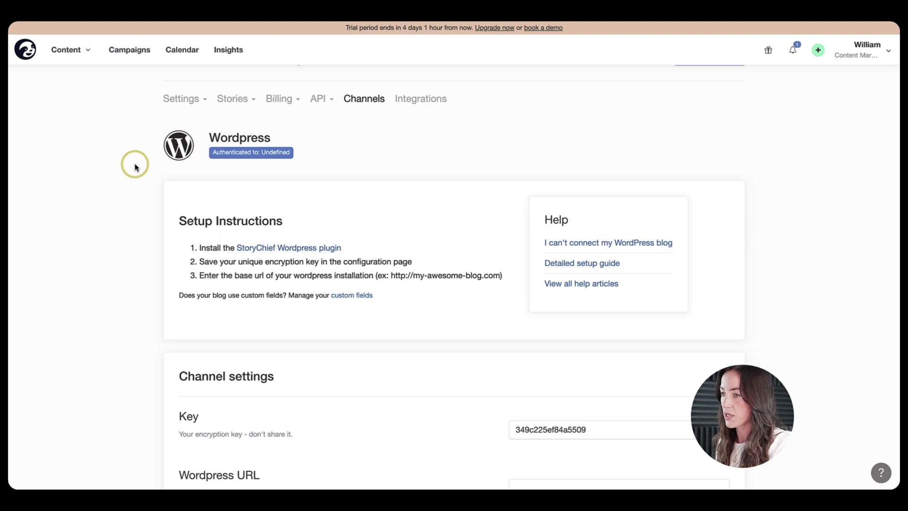
Return to the channels list, view Sitecore's chat-only page, then go back to the list
{"action": "left_click", "coordinate": [358, 105]}
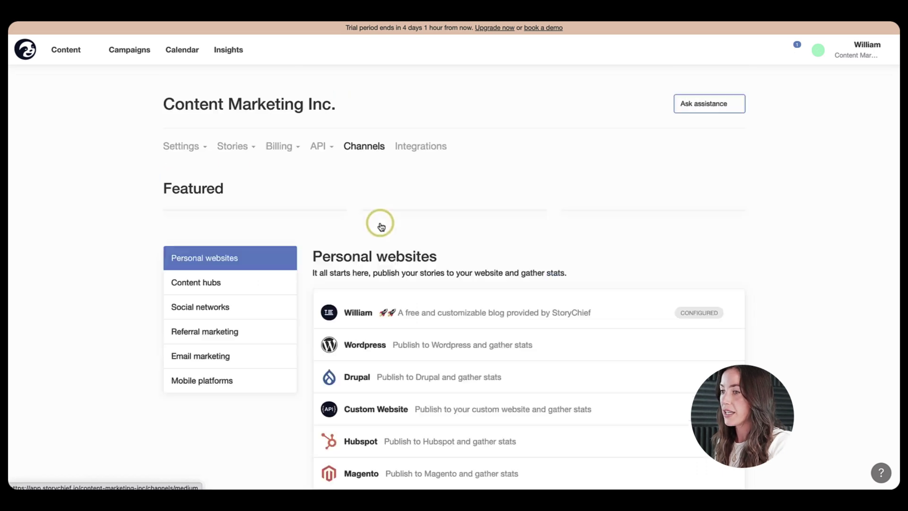
{"action": "scroll", "coordinate": [377, 222], "scroll_direction": "down", "scroll_amount": 7}
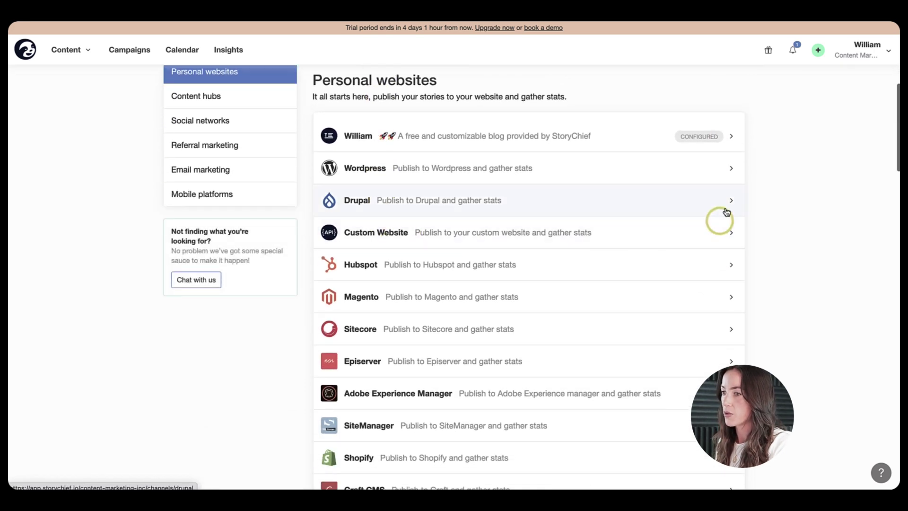
{"action": "scroll", "coordinate": [426, 377], "scroll_direction": "down", "scroll_amount": 1}
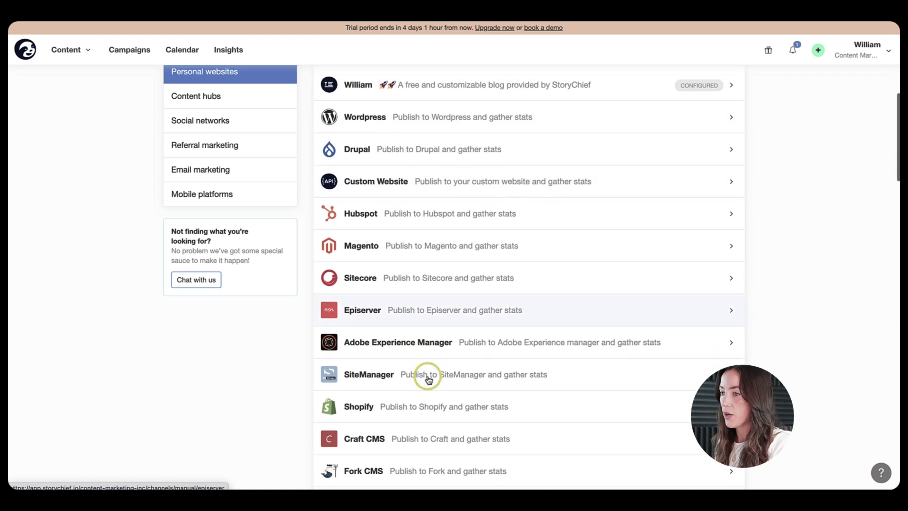
{"action": "scroll", "coordinate": [428, 380], "scroll_direction": "up", "scroll_amount": 1}
{"action": "scroll", "coordinate": [560, 125], "scroll_direction": "down", "scroll_amount": 2}
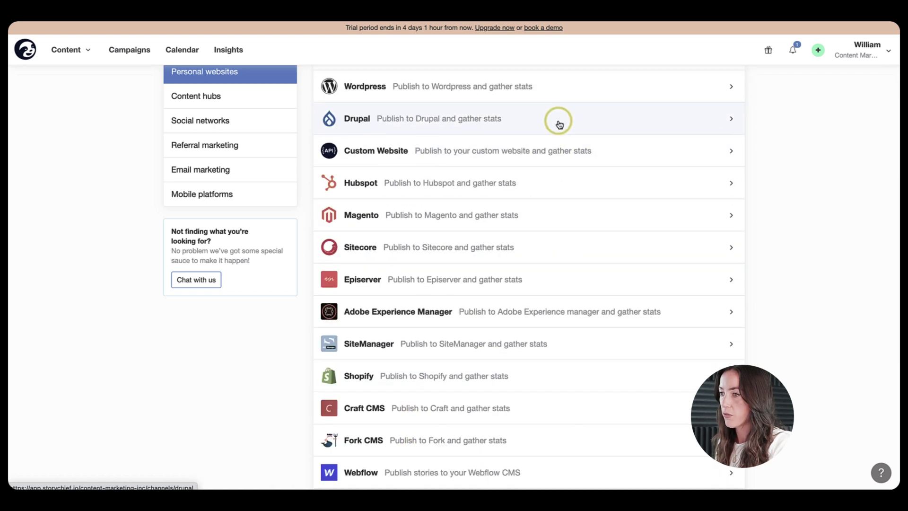
{"action": "scroll", "coordinate": [559, 124], "scroll_direction": "up", "scroll_amount": 1}
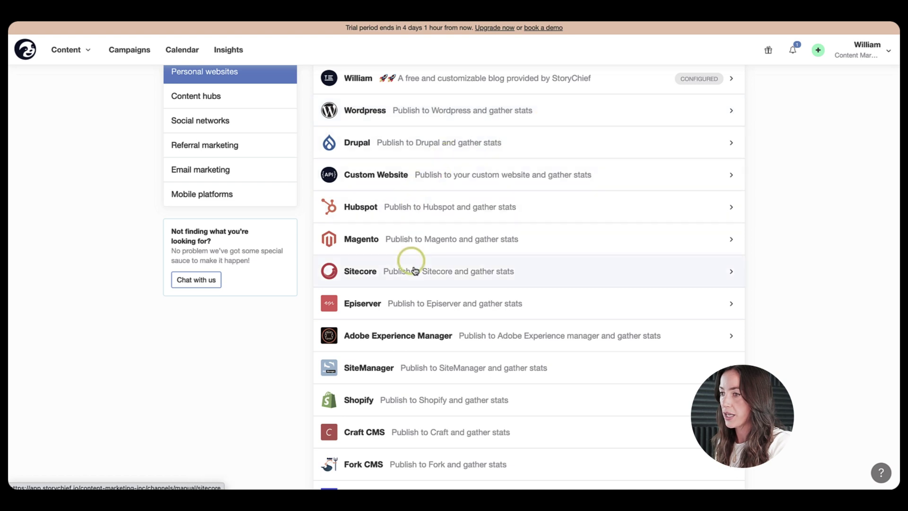
{"action": "left_click", "coordinate": [463, 266]}
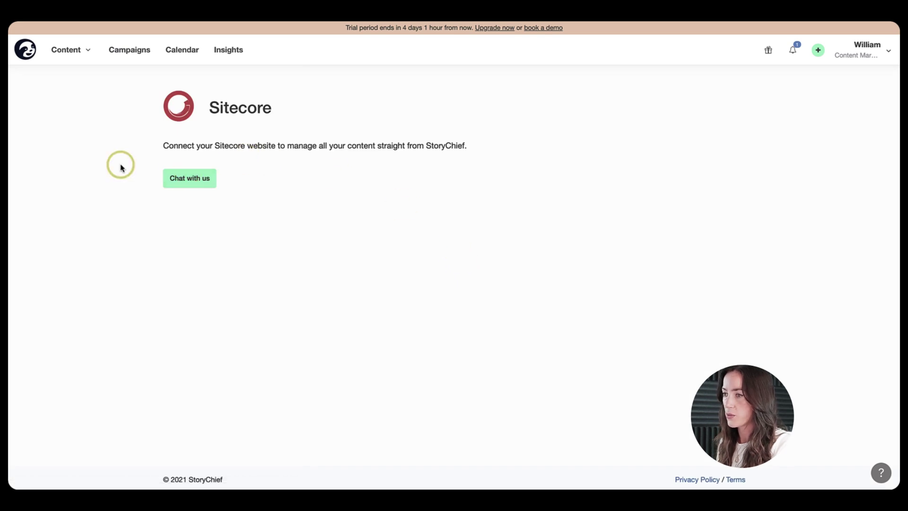
{"action": "key", "text": "alt+Left"}
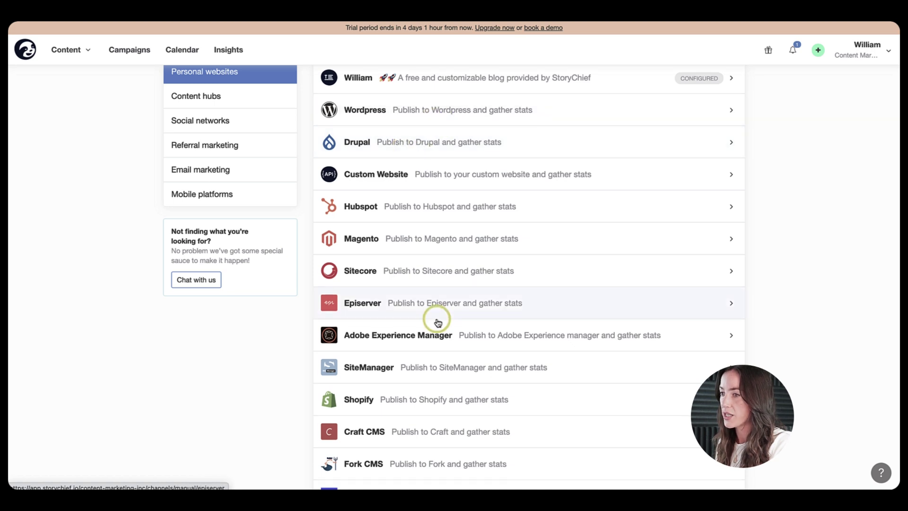
Scroll the channels list back to the top and open the account menu to reach the William blog
{"action": "scroll", "coordinate": [411, 248], "scroll_direction": "down", "scroll_amount": 3}
{"action": "scroll", "coordinate": [412, 242], "scroll_direction": "down", "scroll_amount": 3}
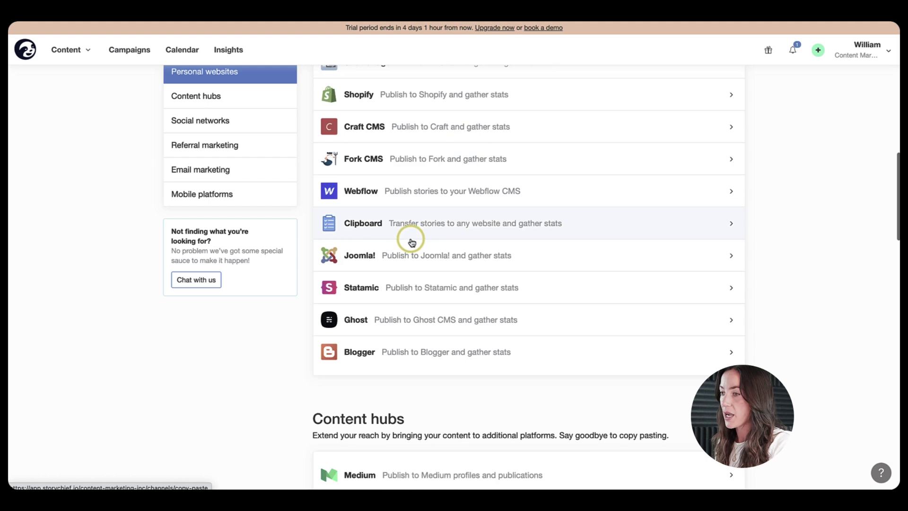
{"action": "scroll", "coordinate": [412, 242], "scroll_direction": "up", "scroll_amount": 6}
{"action": "scroll", "coordinate": [412, 241], "scroll_direction": "up", "scroll_amount": 3}
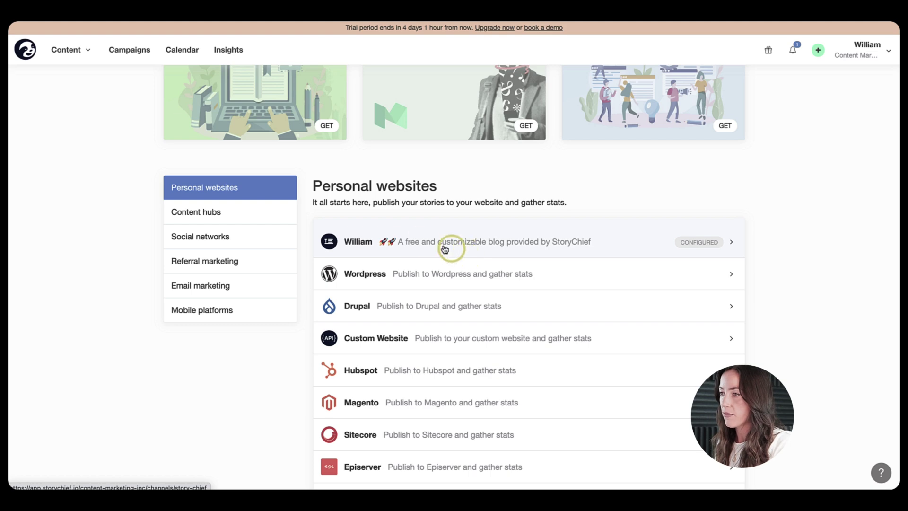
{"action": "scroll", "coordinate": [686, 132], "scroll_direction": "up", "scroll_amount": 3}
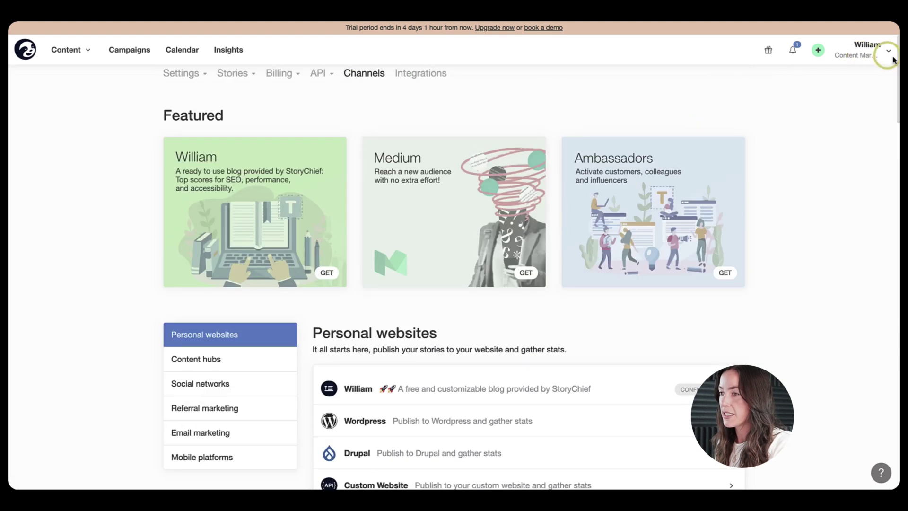
{"action": "left_click", "coordinate": [889, 54]}
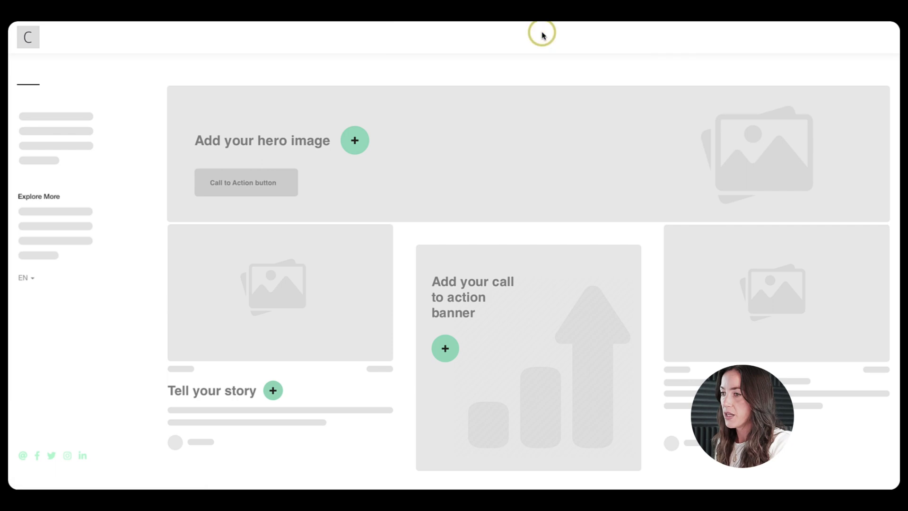
Load storychief.io/blog to show the live StoryChief Insights blog
{"action": "scroll", "coordinate": [458, 229], "scroll_direction": "down", "scroll_amount": 3}
{"action": "scroll", "coordinate": [458, 229], "scroll_direction": "up", "scroll_amount": 3}
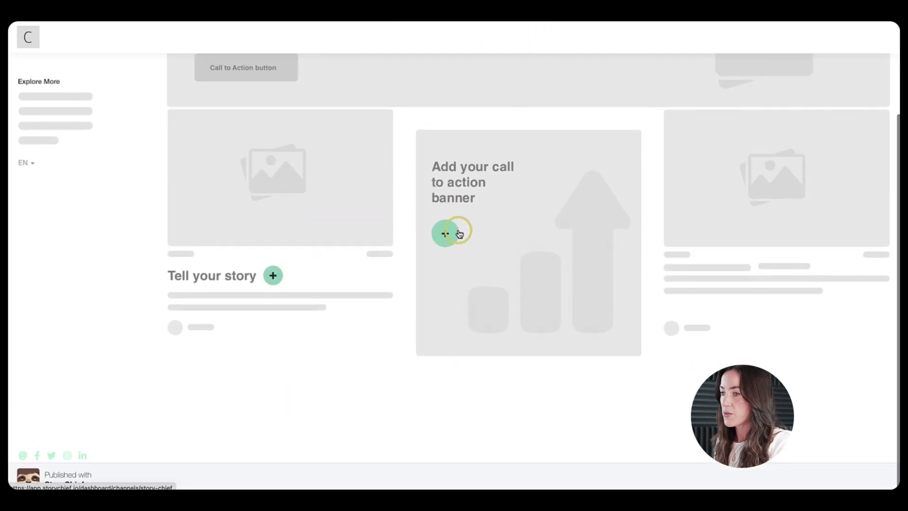
{"action": "scroll", "coordinate": [457, 233], "scroll_direction": "down", "scroll_amount": 1}
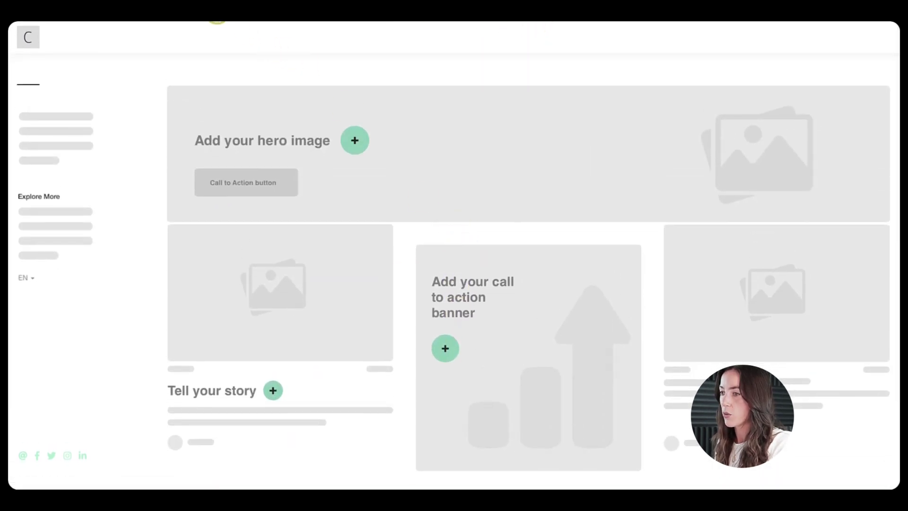
{"action": "type", "text": "story"}
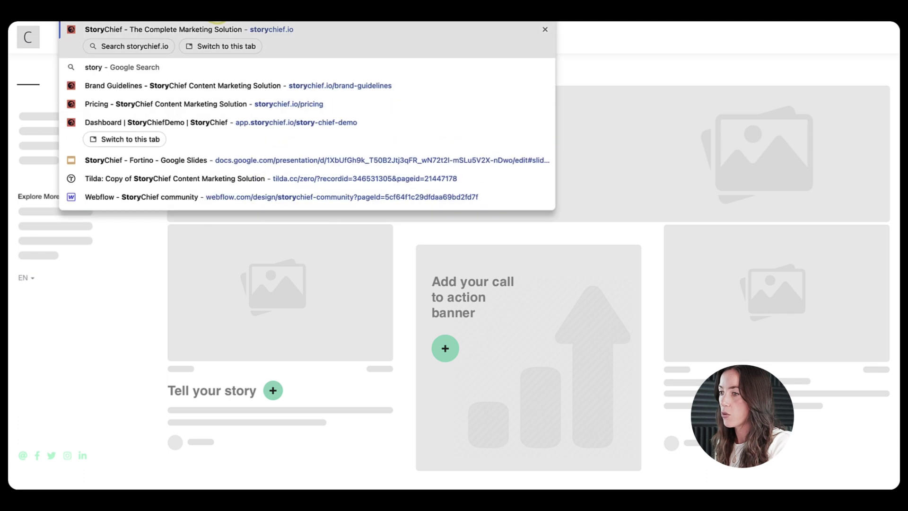
{"action": "type", "text": "chief.io/bl"}
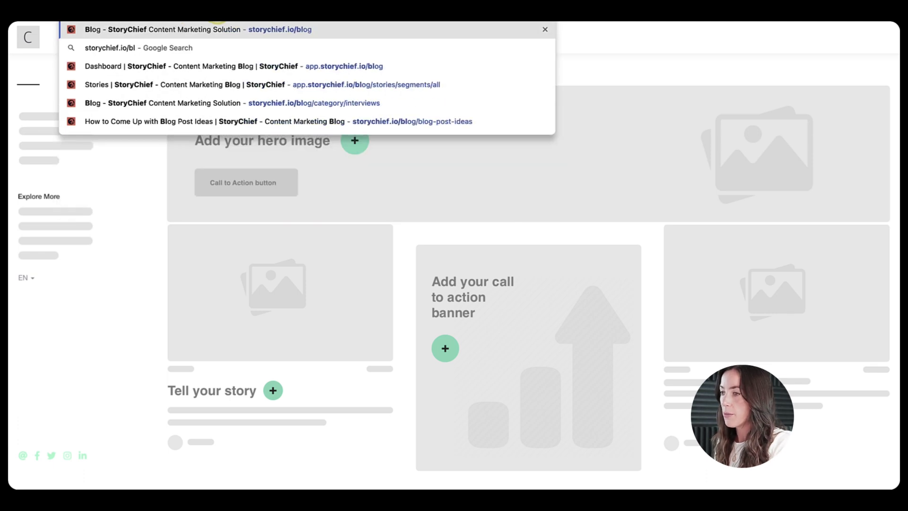
{"action": "key", "text": "Return"}
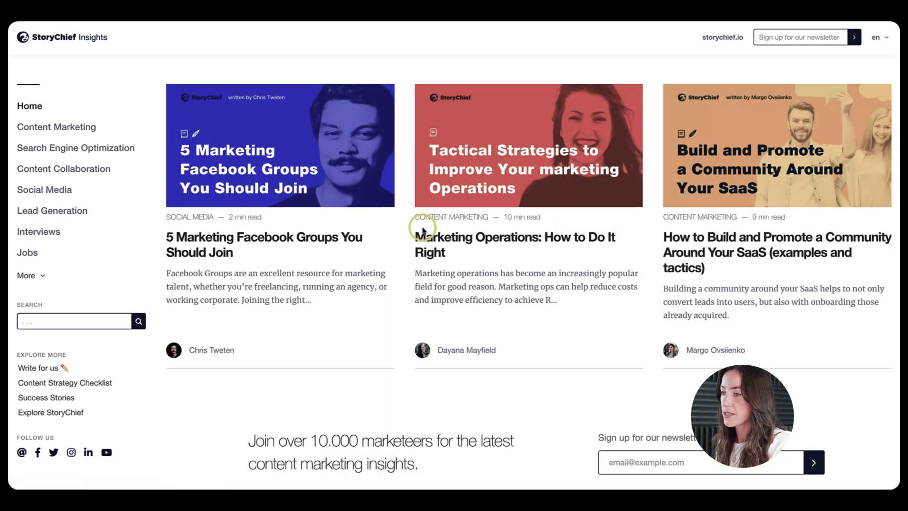
Open the '5 Marketing Facebook Groups You Should Join' article and scroll through its group listings
{"action": "scroll", "coordinate": [421, 224], "scroll_direction": "down", "scroll_amount": 2}
{"action": "scroll", "coordinate": [420, 227], "scroll_direction": "up", "scroll_amount": 2}
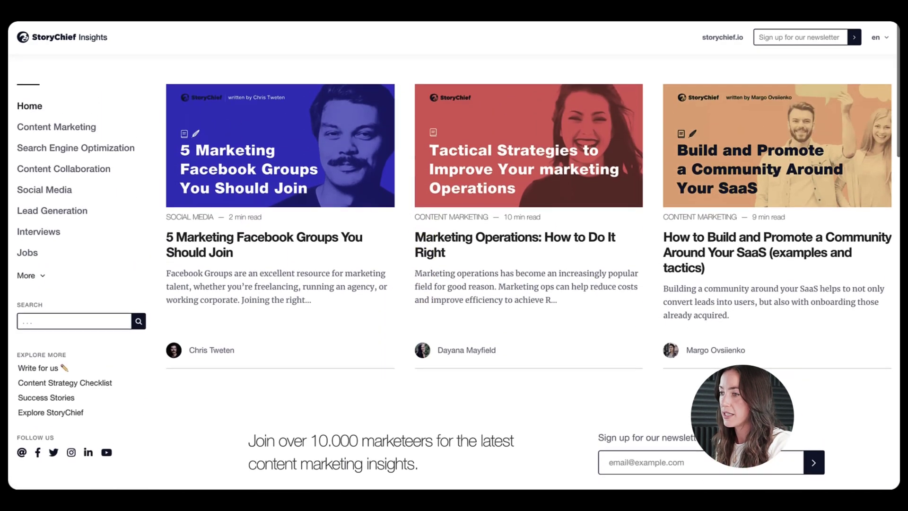
{"action": "scroll", "coordinate": [328, 311], "scroll_direction": "down", "scroll_amount": 10}
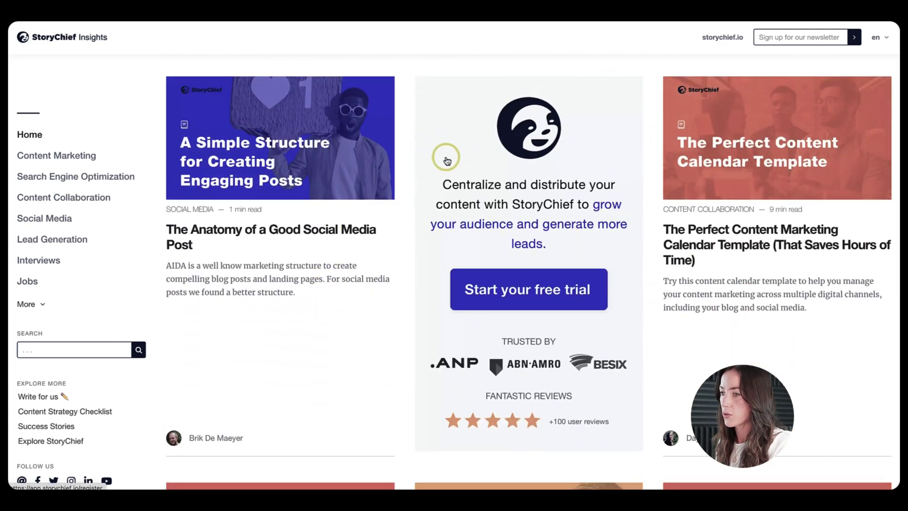
{"action": "scroll", "coordinate": [324, 208], "scroll_direction": "up", "scroll_amount": 10}
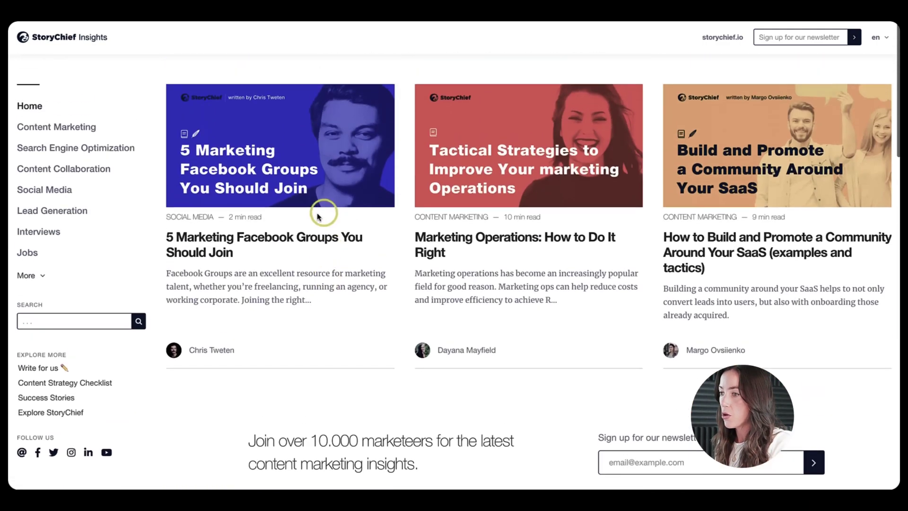
{"action": "left_click", "coordinate": [293, 239]}
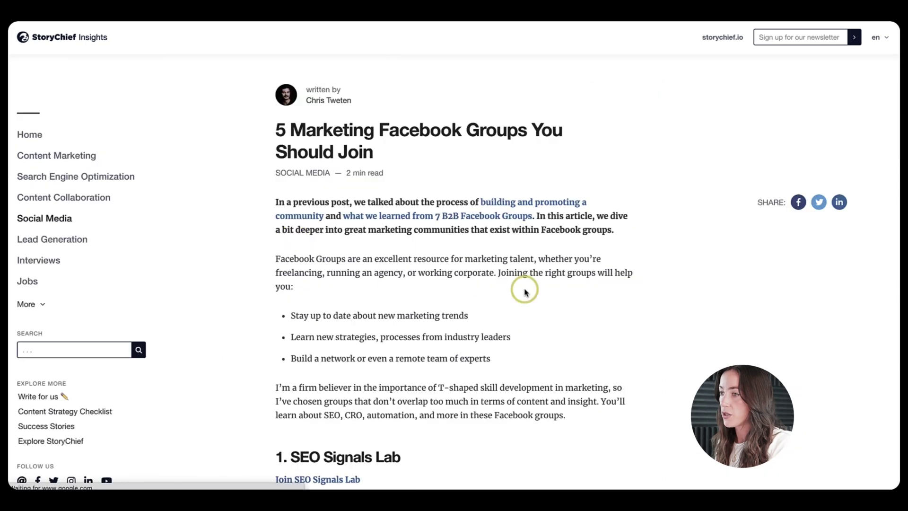
{"action": "scroll", "coordinate": [524, 292], "scroll_direction": "down", "scroll_amount": 5}
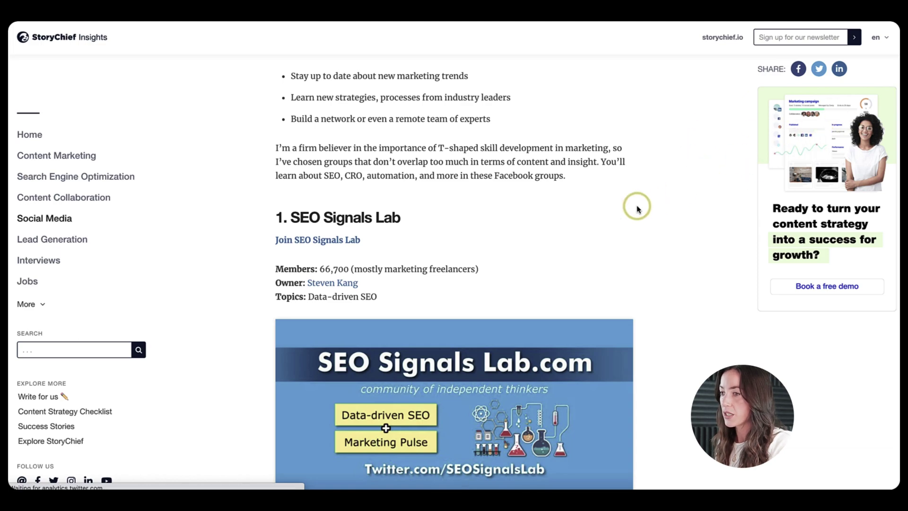
{"action": "scroll", "coordinate": [636, 204], "scroll_direction": "down", "scroll_amount": 12}
{"action": "scroll", "coordinate": [636, 208], "scroll_direction": "down", "scroll_amount": 10}
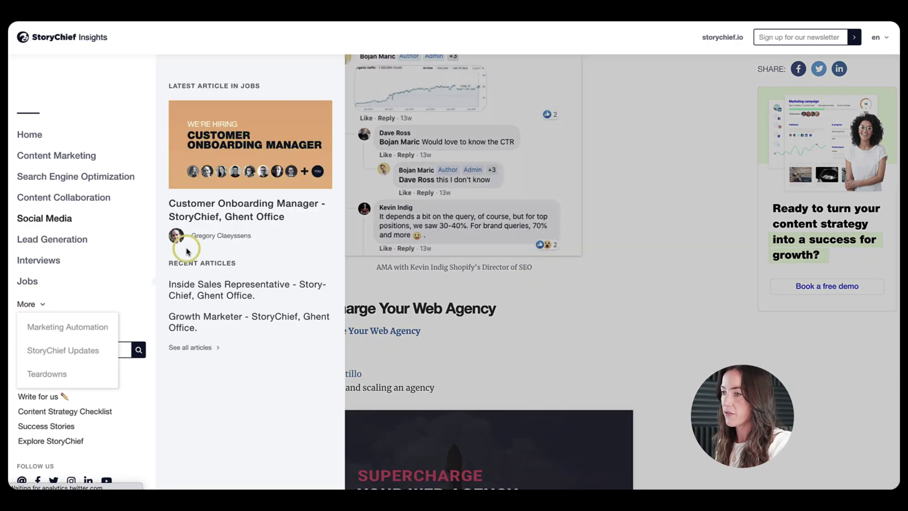
{"action": "scroll", "coordinate": [246, 142], "scroll_direction": "up", "scroll_amount": 10}
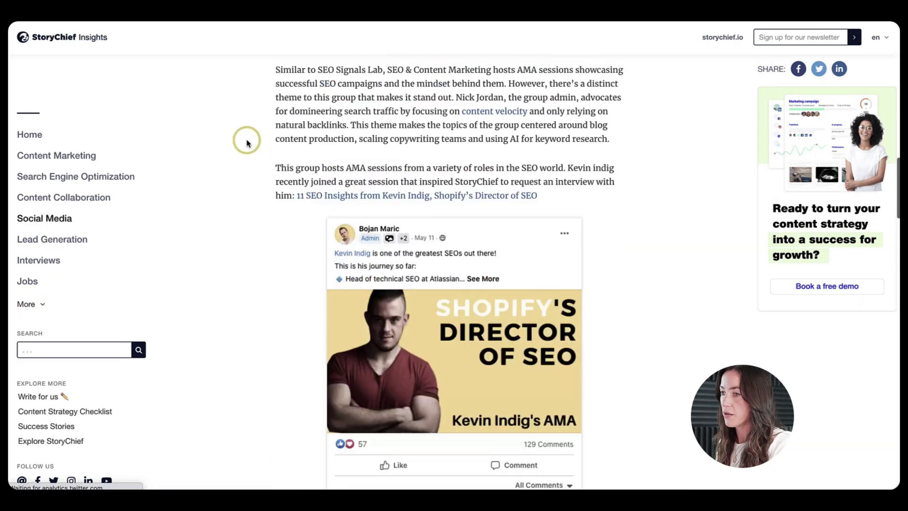